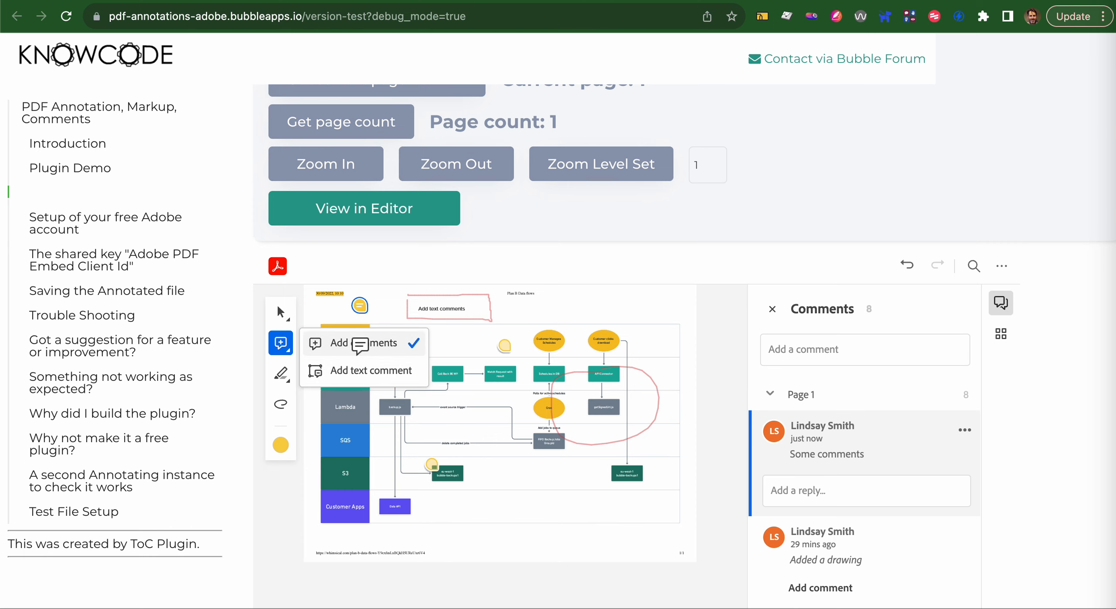
Add a comment reading "Test comment" to the PDF, just above the diagram, and post it.
click(543, 304)
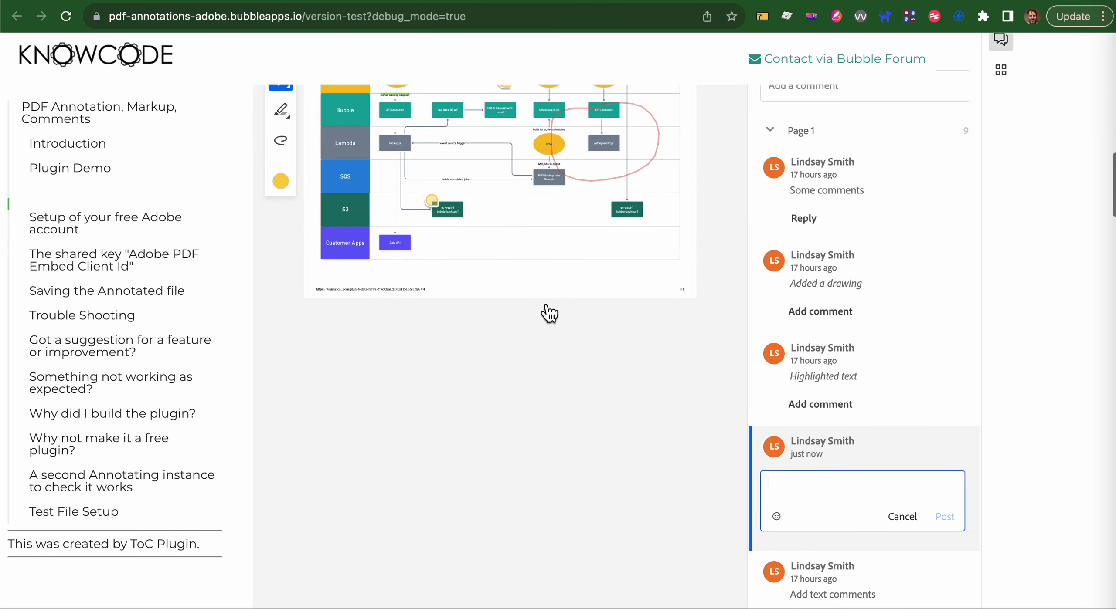
text(Test)
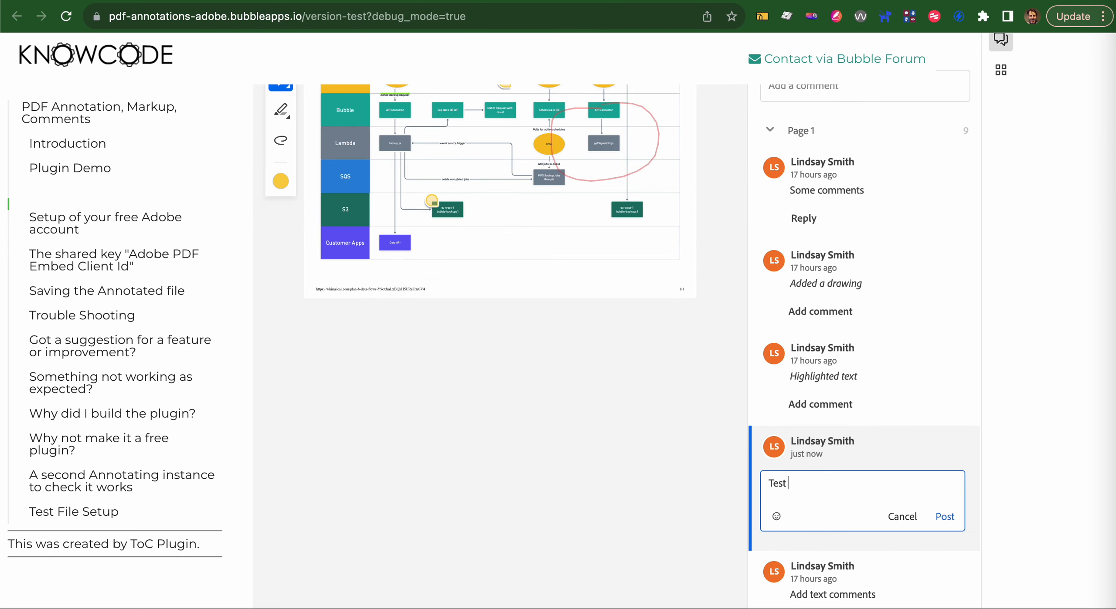
text( comment)
click(944, 516)
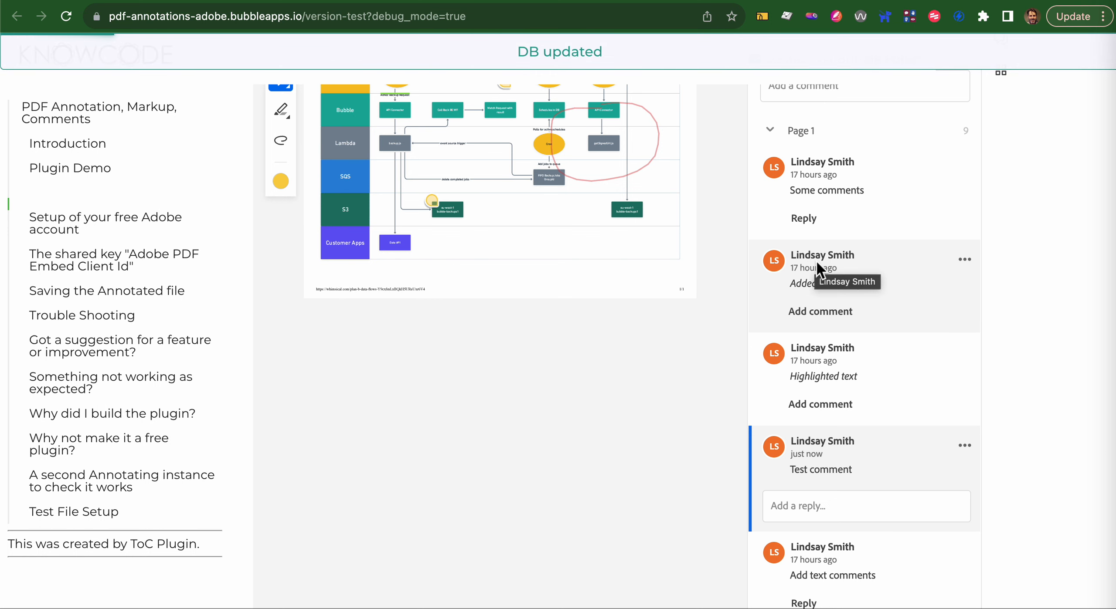
Zoom in on the embedded PDF using the demo page's own zoom control.
scroll(772, 256, up, 3)
scroll(603, 246, up, 4)
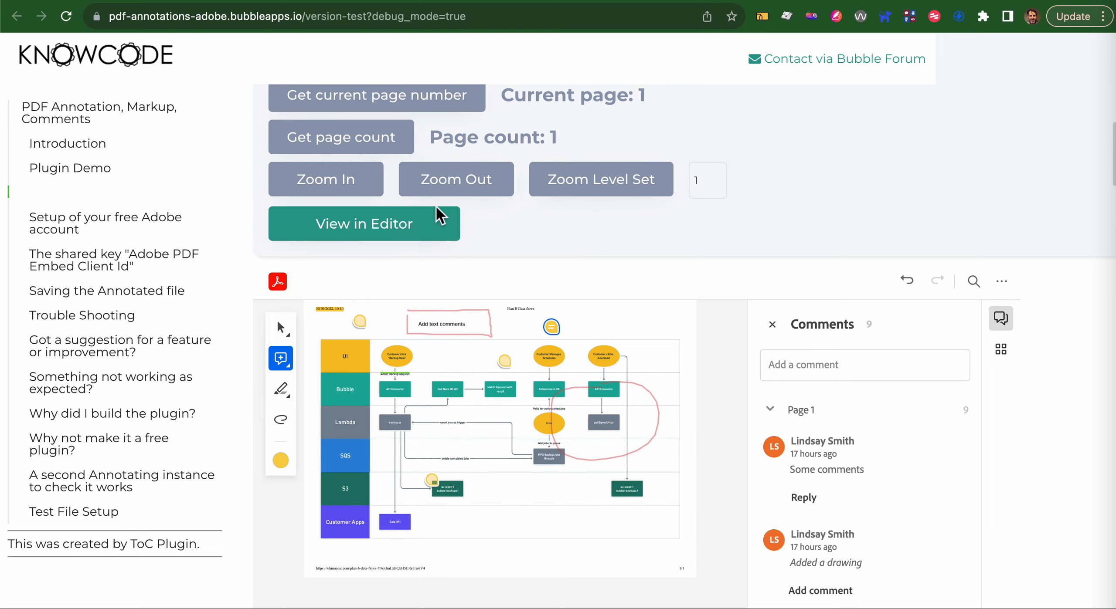
scroll(438, 213, up, 2)
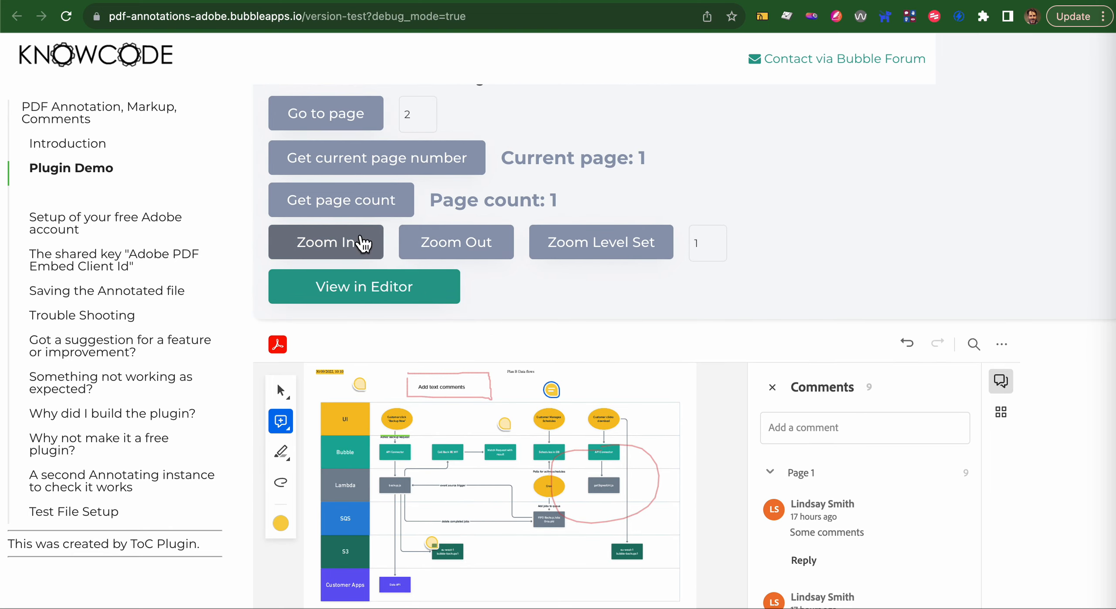
click(436, 242)
click(360, 247)
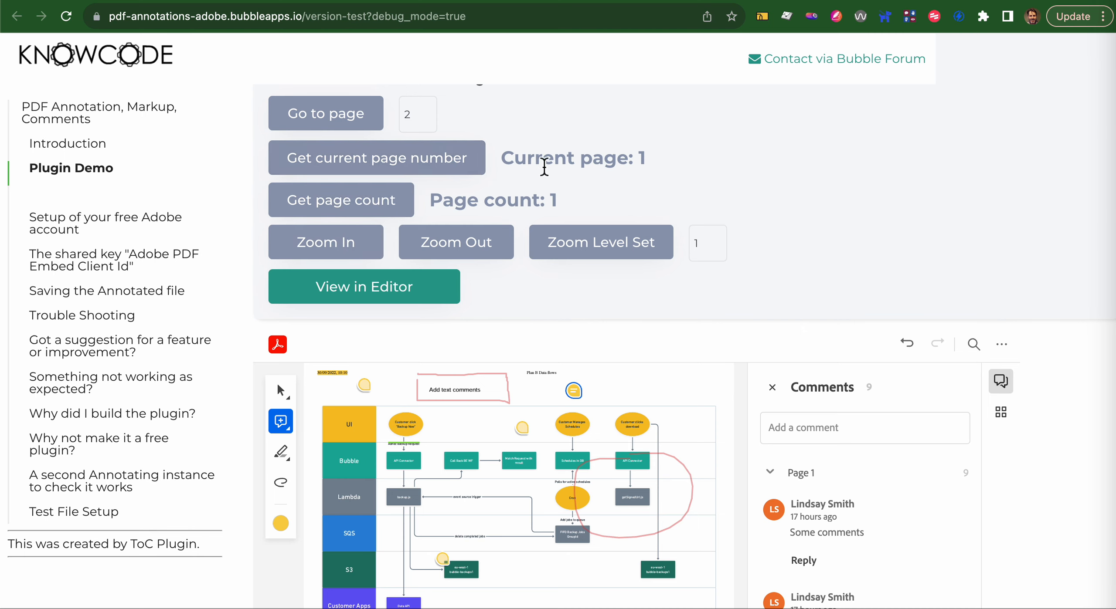
Review the page, file and size information that the plugin exposes in the Plugin Demo section.
scroll(362, 153, up, 2)
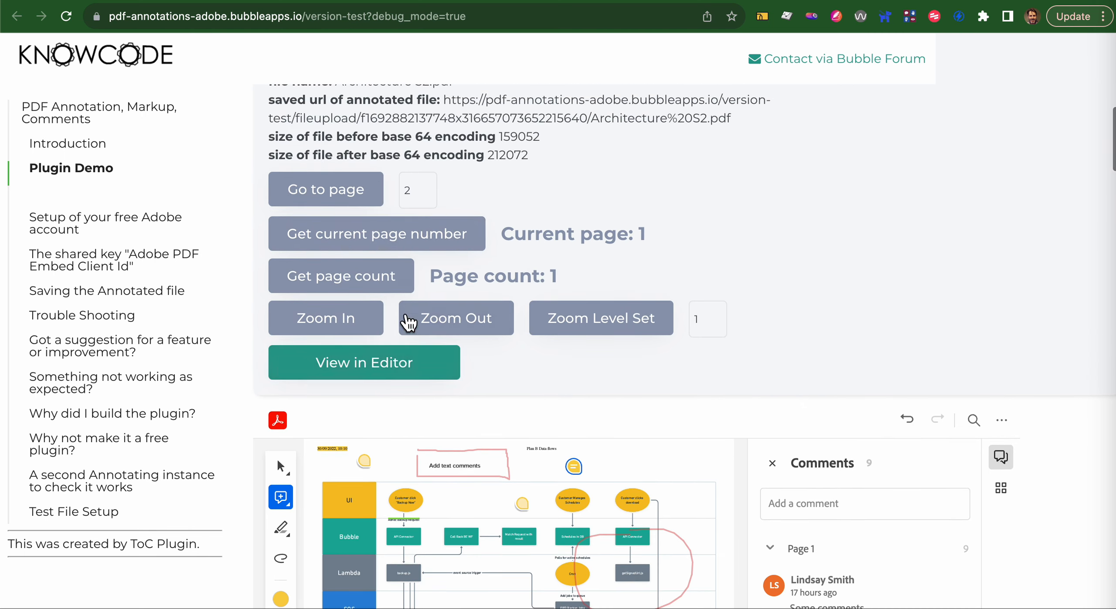
scroll(357, 275, up, 2)
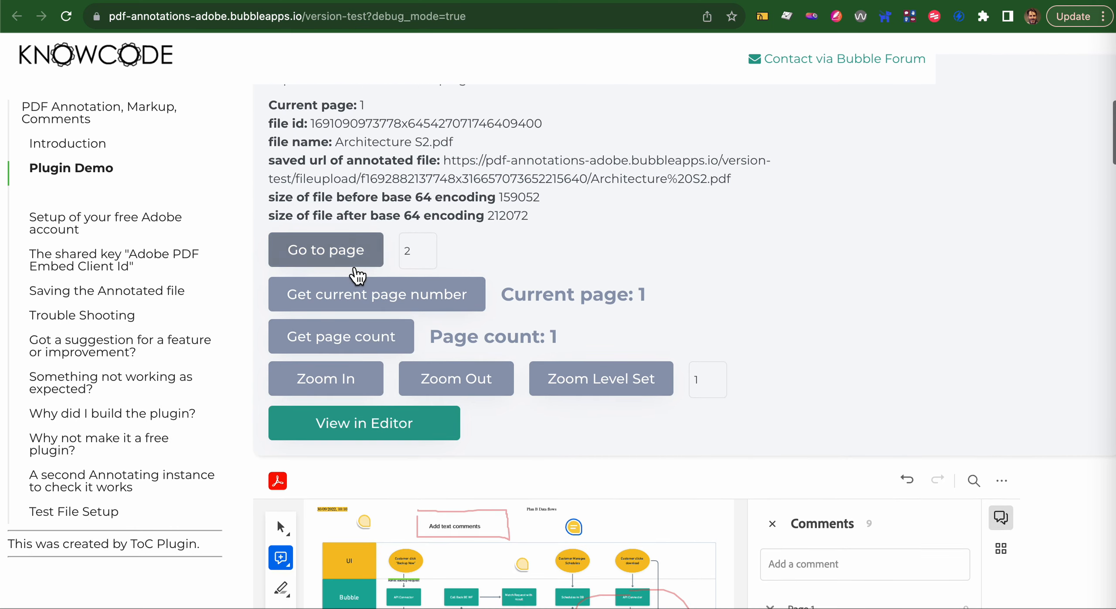
scroll(357, 275, up, 2)
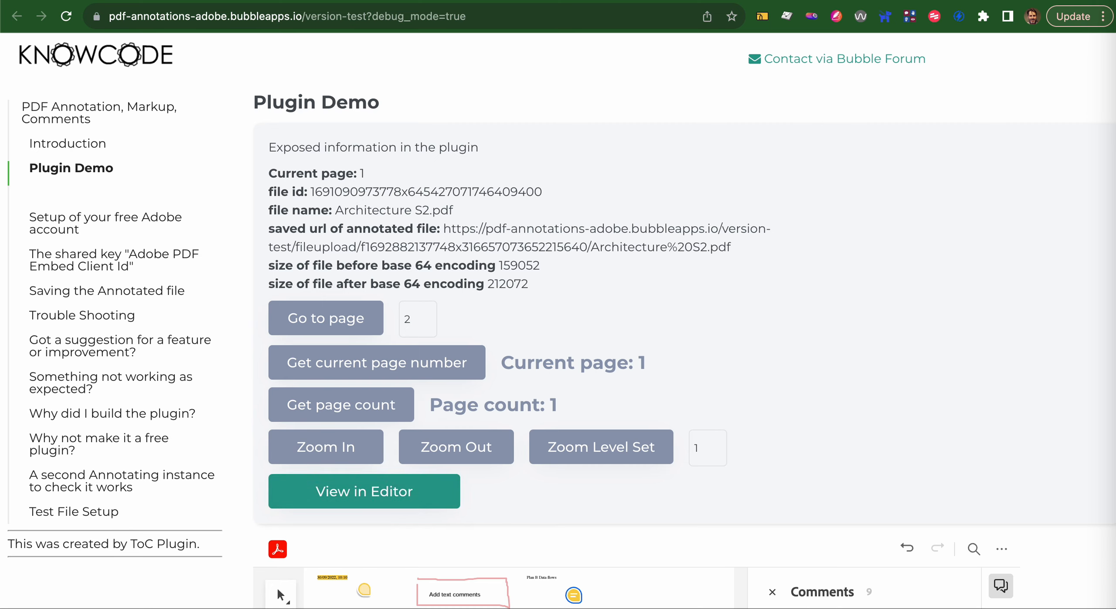
Switch to the Bubble editor and open the properties of the PDFannotate(testing) A element in the page design.
click(150, 1)
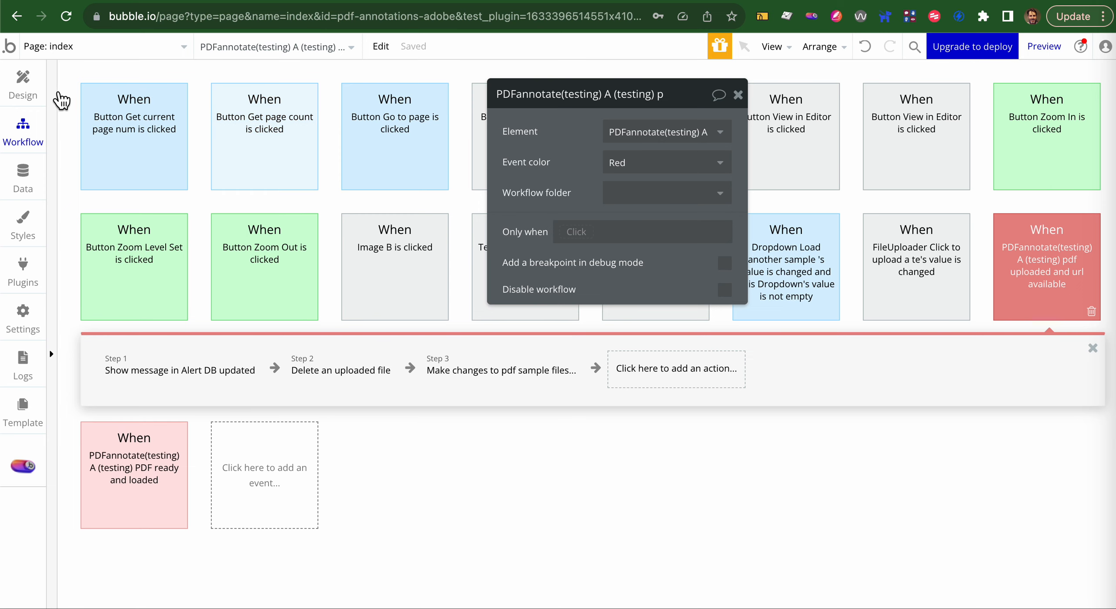
click(23, 82)
scroll(575, 308, down, 15)
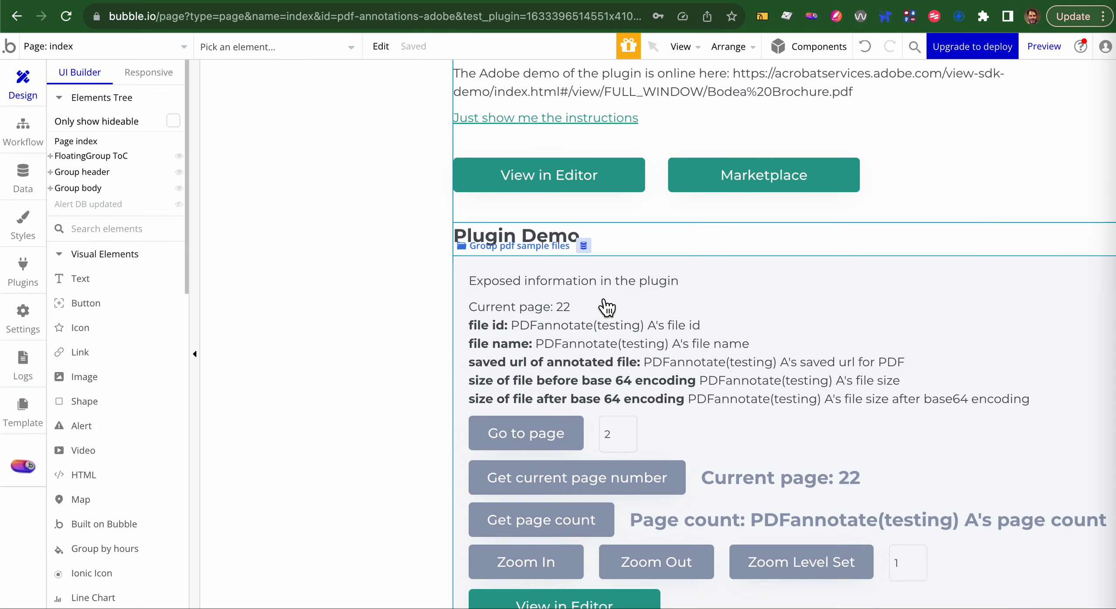
scroll(606, 308, down, 5)
click(603, 300)
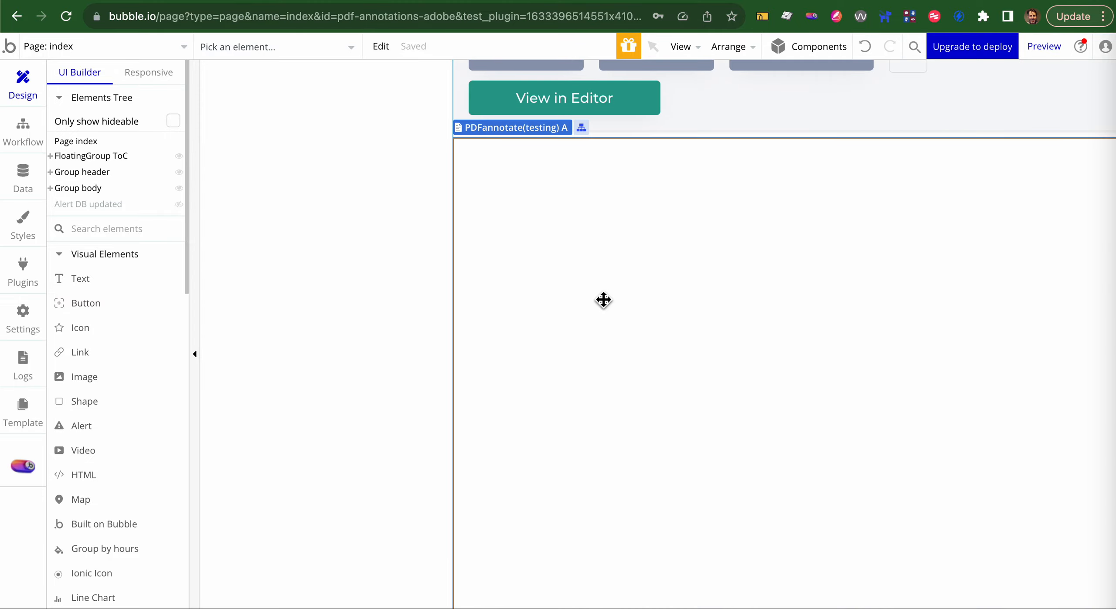
double_click(670, 328)
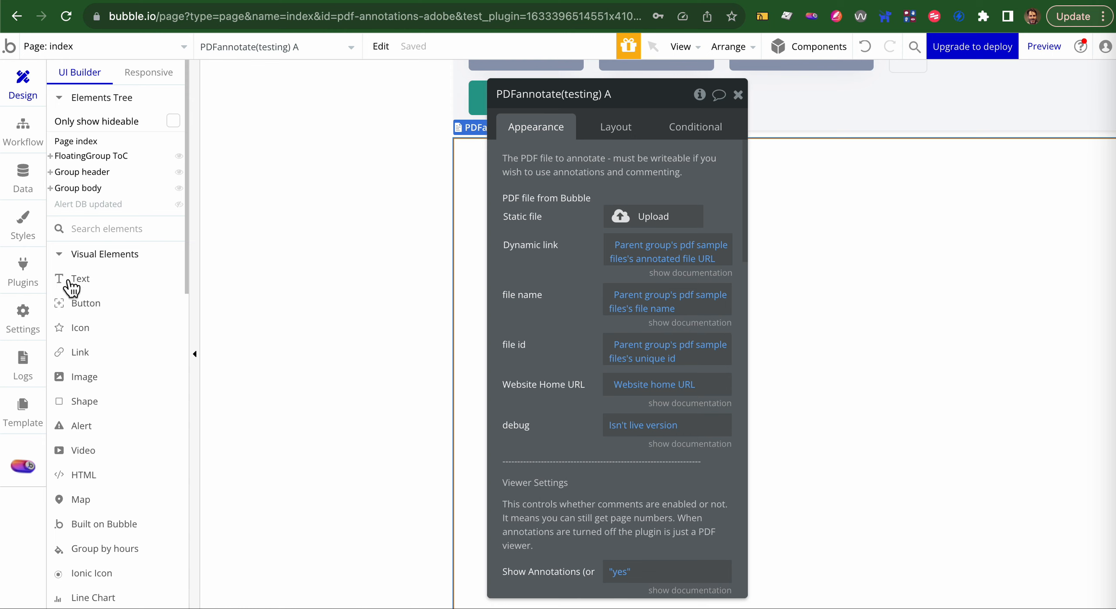
Check the installed Adobe PDF commenting plugin's settings, and find the PDF annotate (testing) element among the design's visual elements.
click(24, 276)
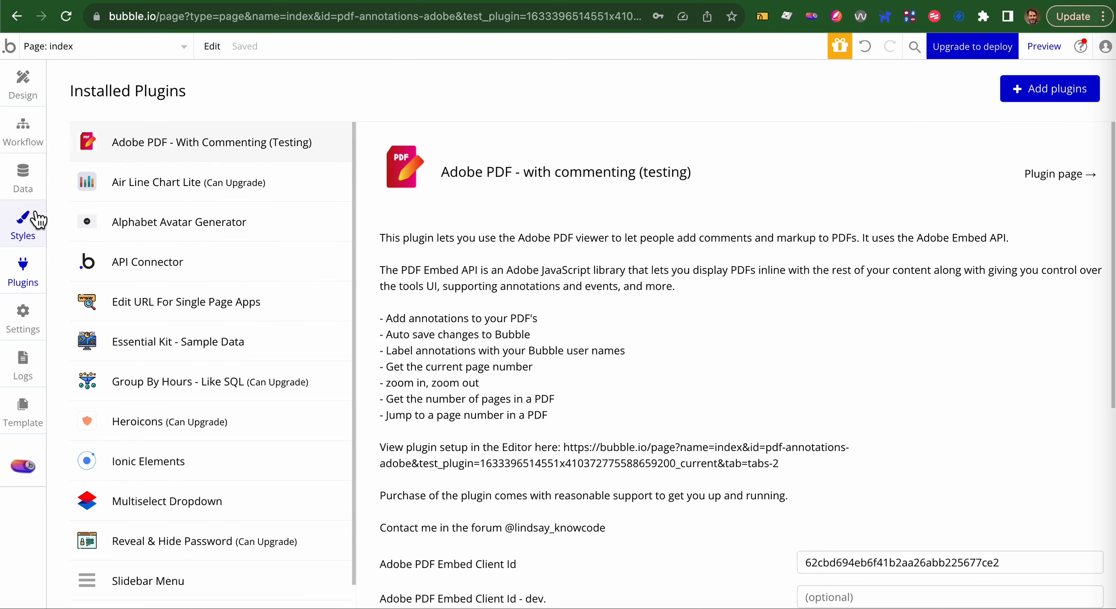
click(23, 95)
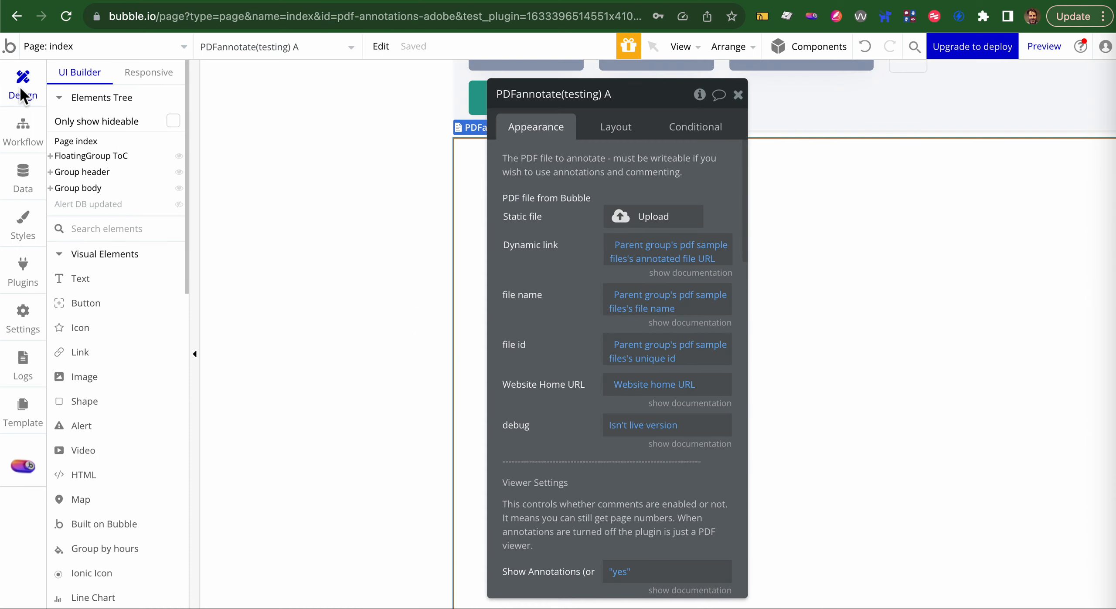
scroll(131, 349, down, 7)
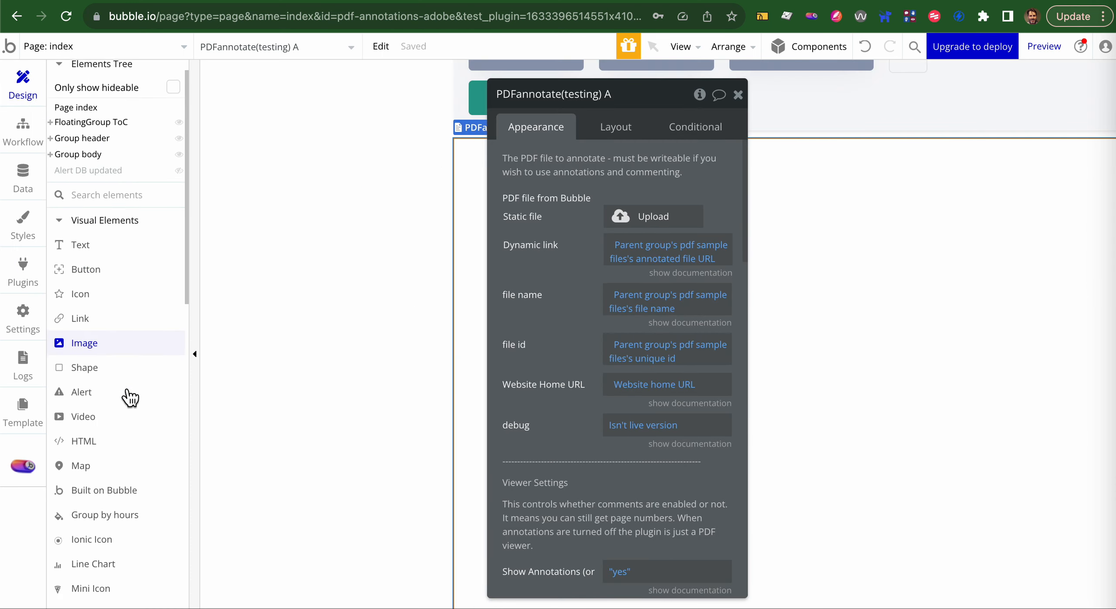
scroll(127, 391, up, 1)
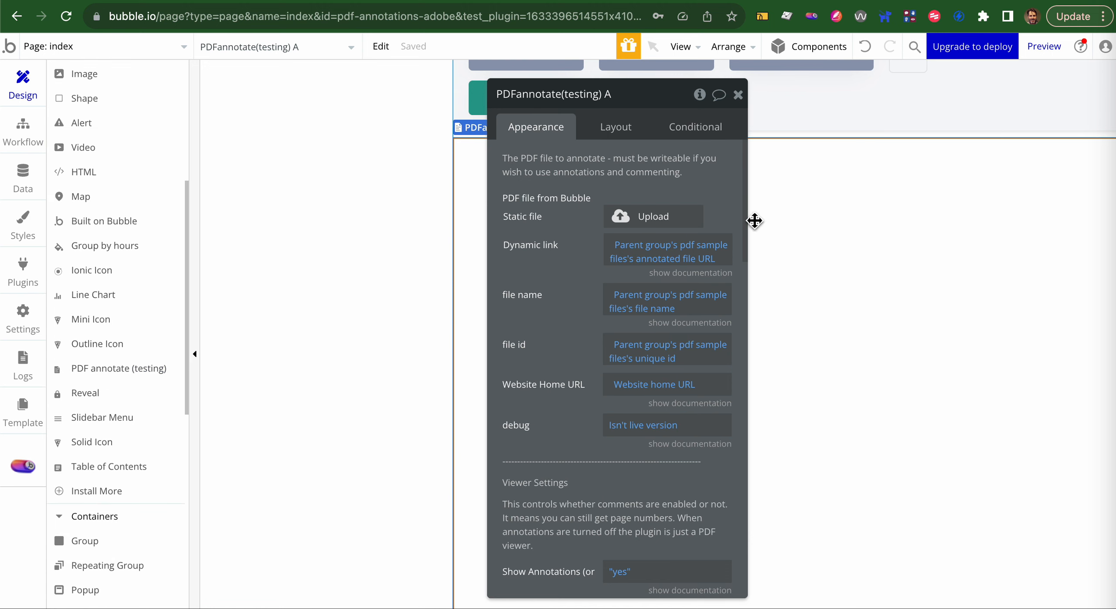
Move the PDF element's property editor clear of the element and check its width and height layout settings.
drag(604, 99, 314, 87)
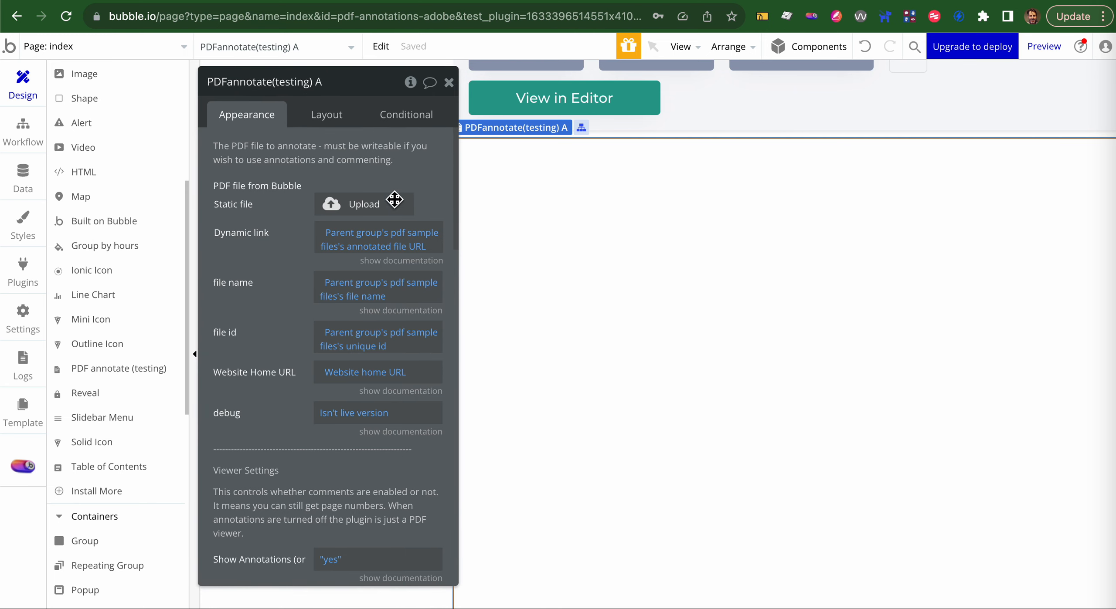
click(334, 131)
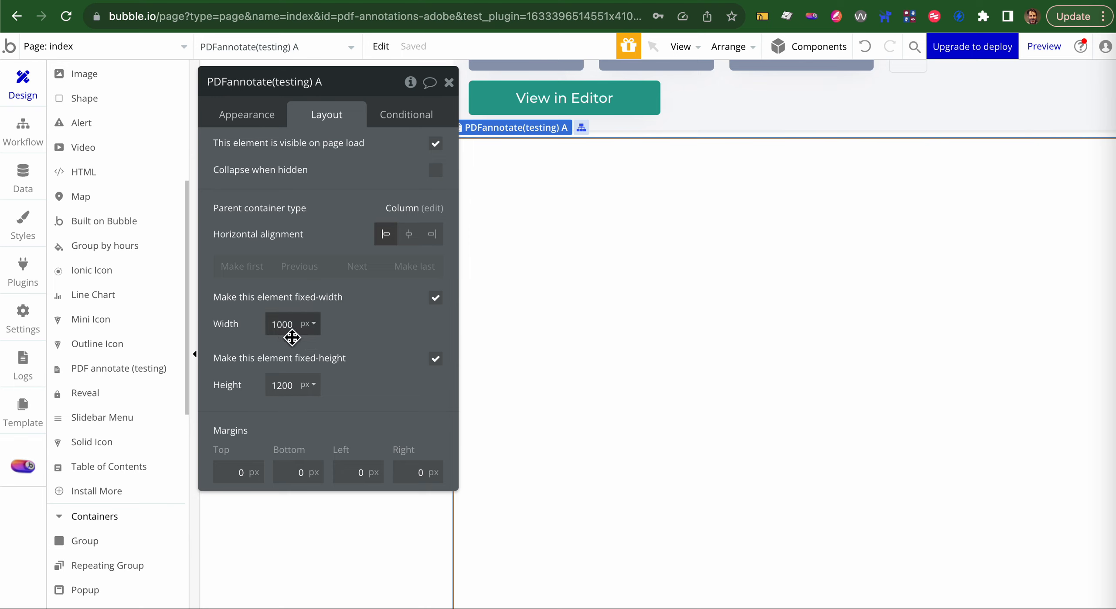
click(251, 129)
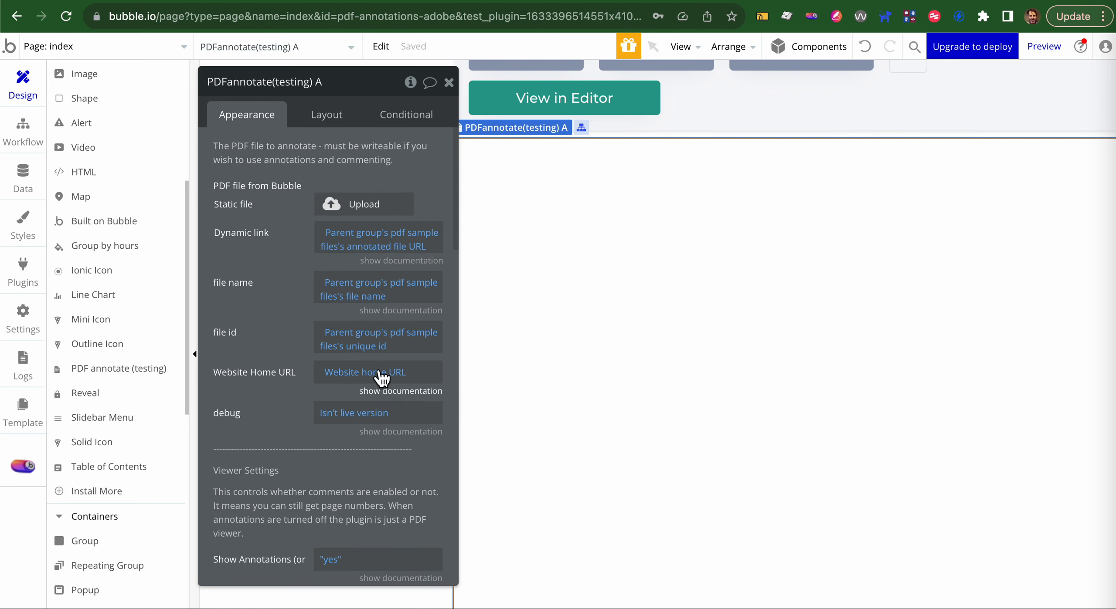
Look over the PDF element's appearance settings, from the file source fields to the commenter details and save options.
scroll(288, 327, down, 6)
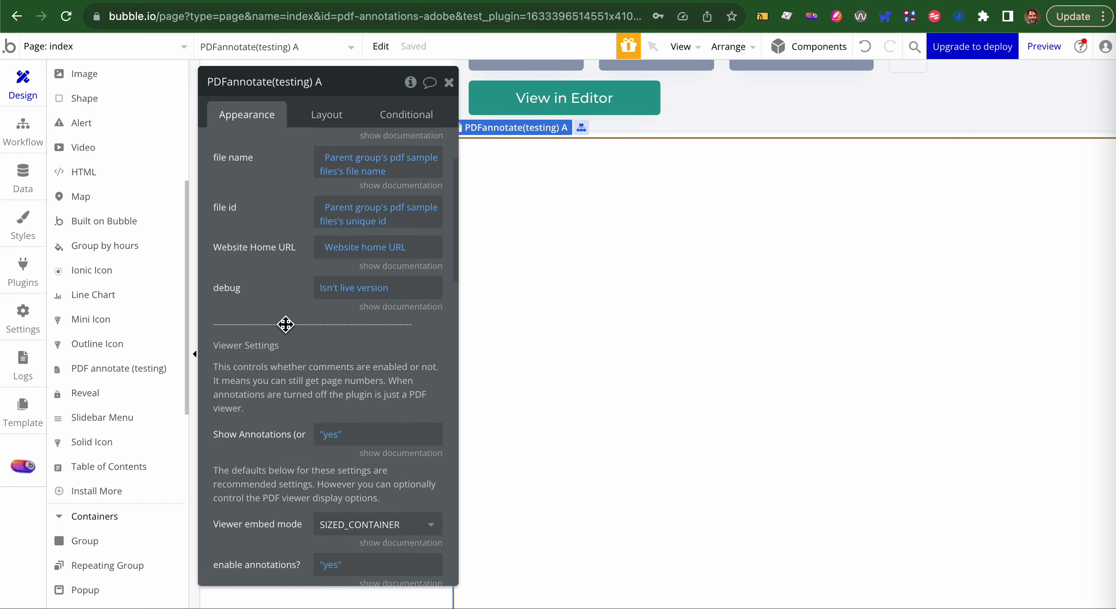
scroll(285, 324, down, 8)
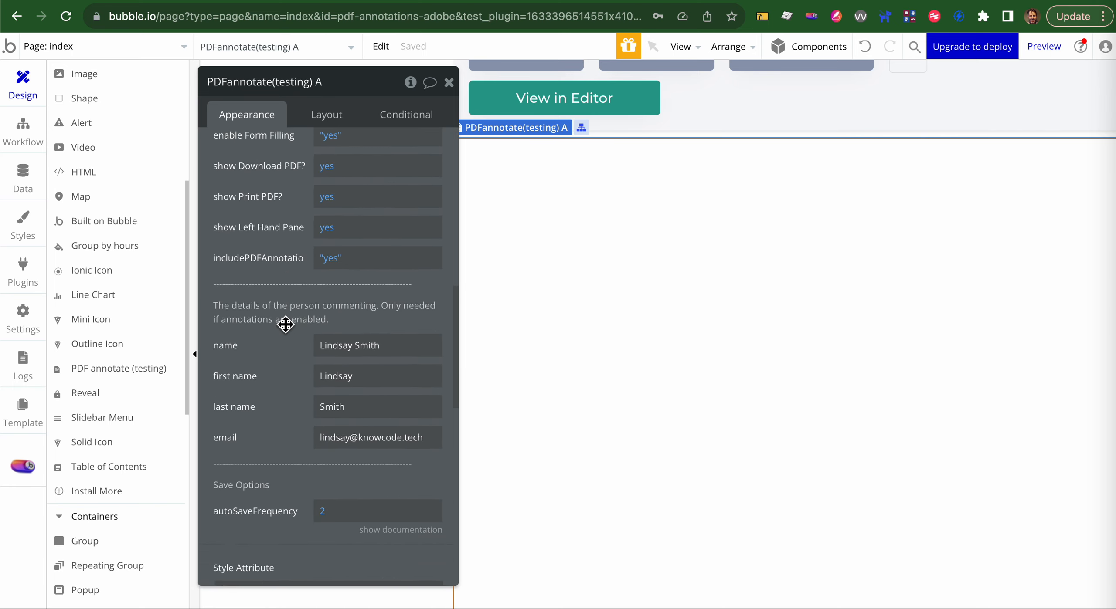
scroll(286, 324, up, 10)
scroll(285, 324, up, 5)
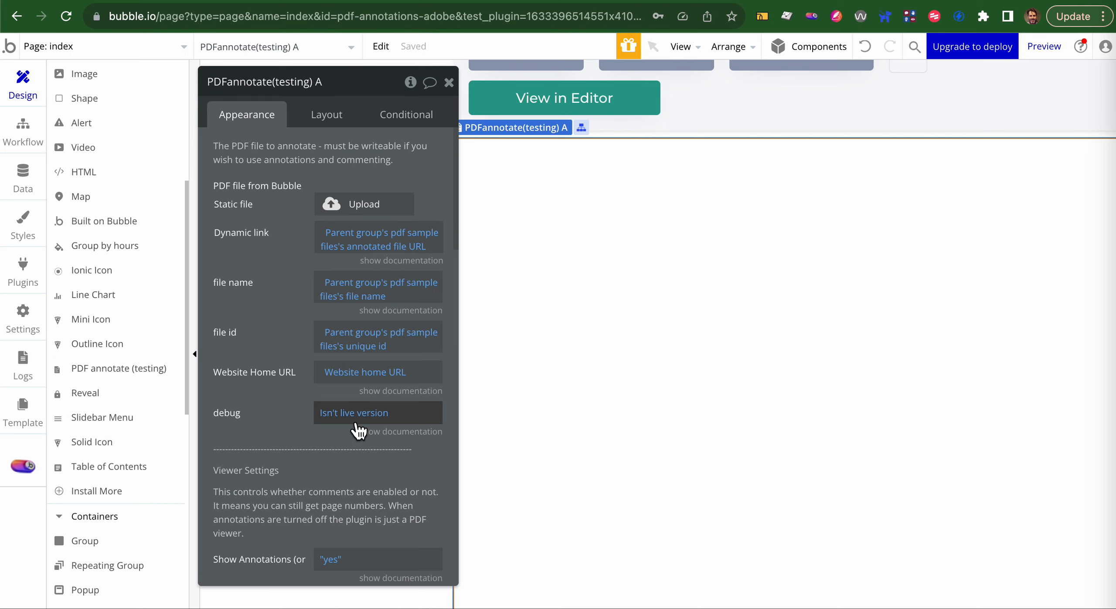
Examine the PDF element's viewer settings and the available options for the viewer embed mode.
scroll(357, 431, down, 6)
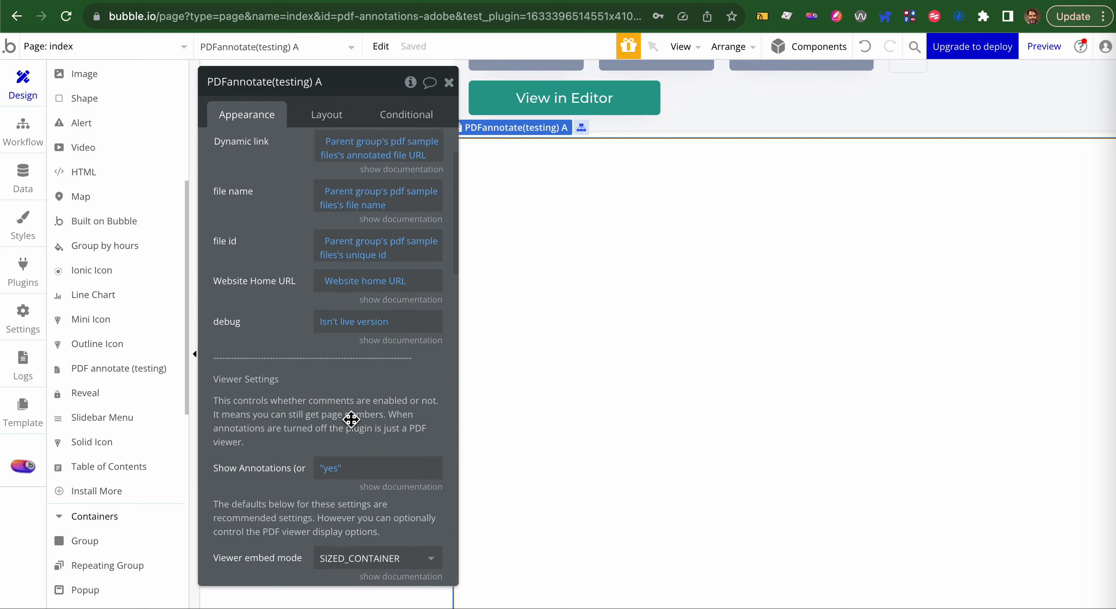
scroll(351, 420, down, 2)
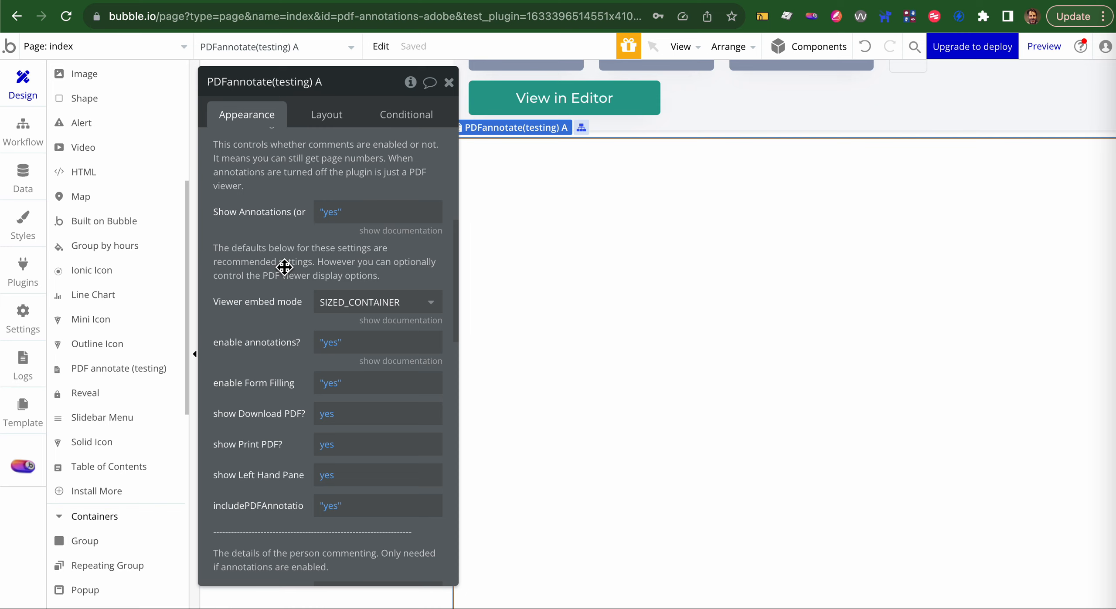
click(354, 302)
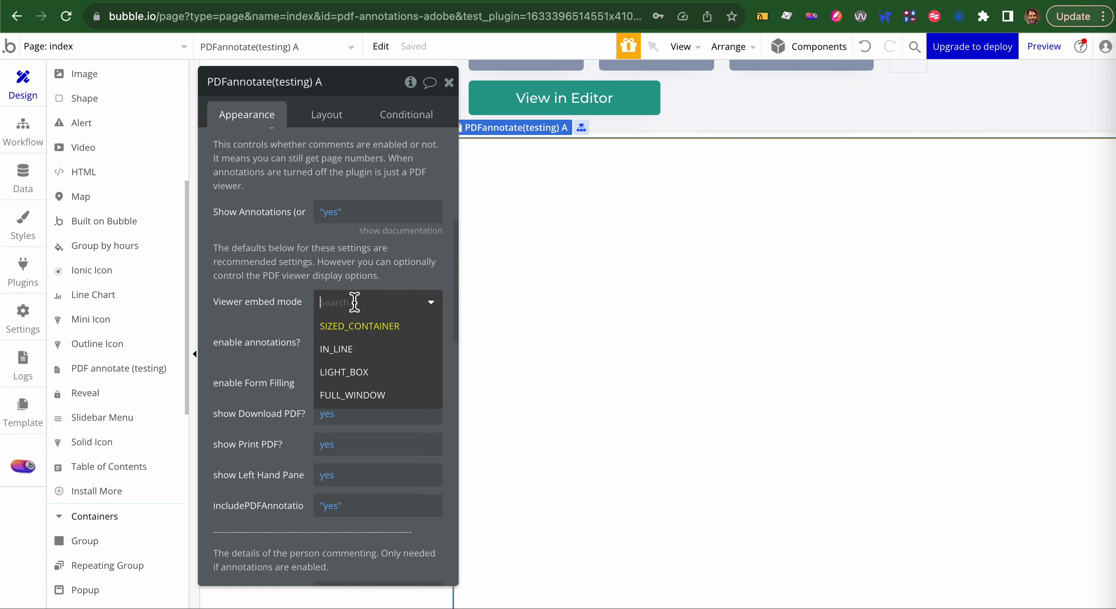
click(264, 299)
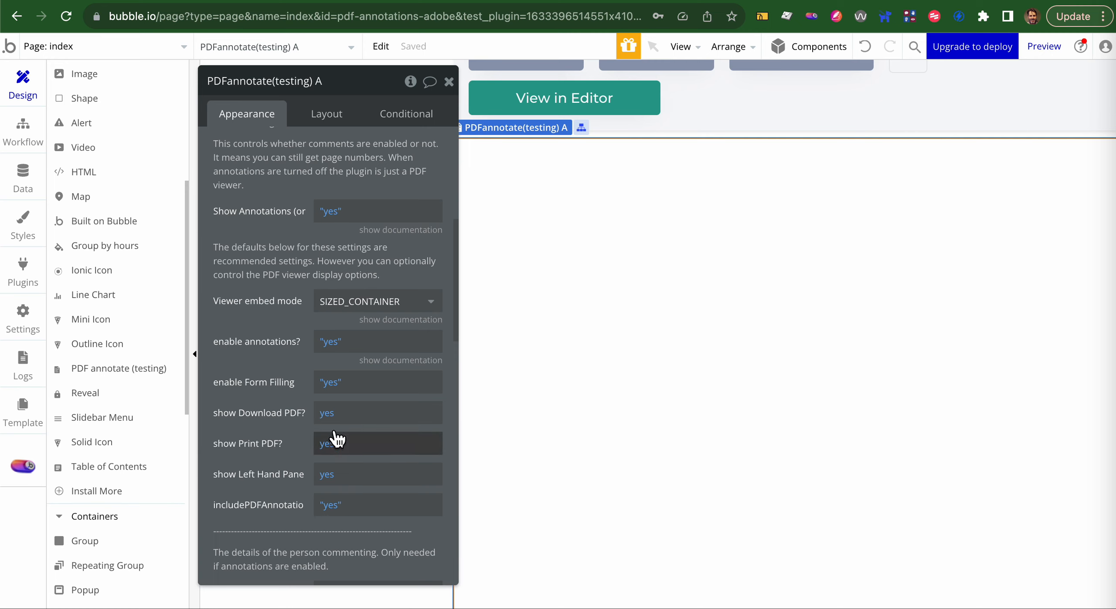
Replace the commenter's static name with the dynamic value Current User's name in the PDF element's settings.
scroll(331, 503, down, 2)
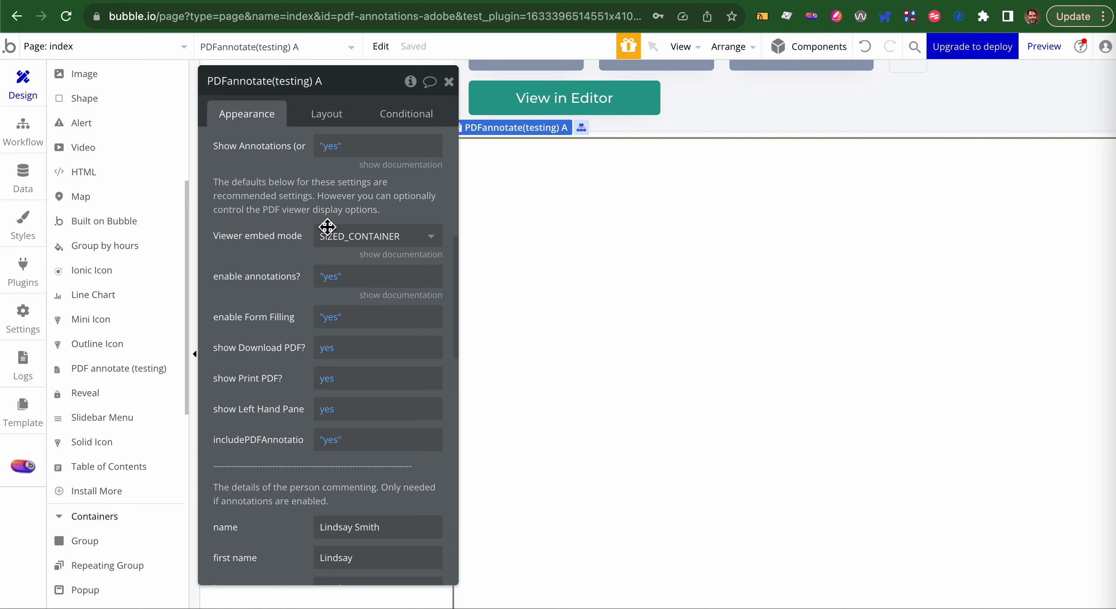
scroll(327, 293, down, 1)
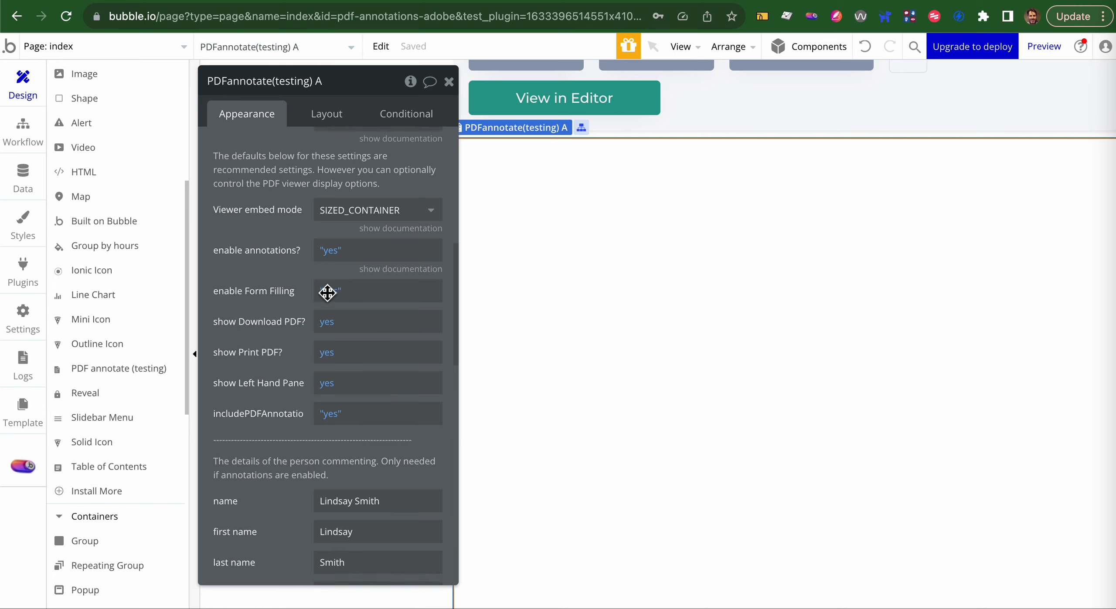
scroll(326, 293, down, 5)
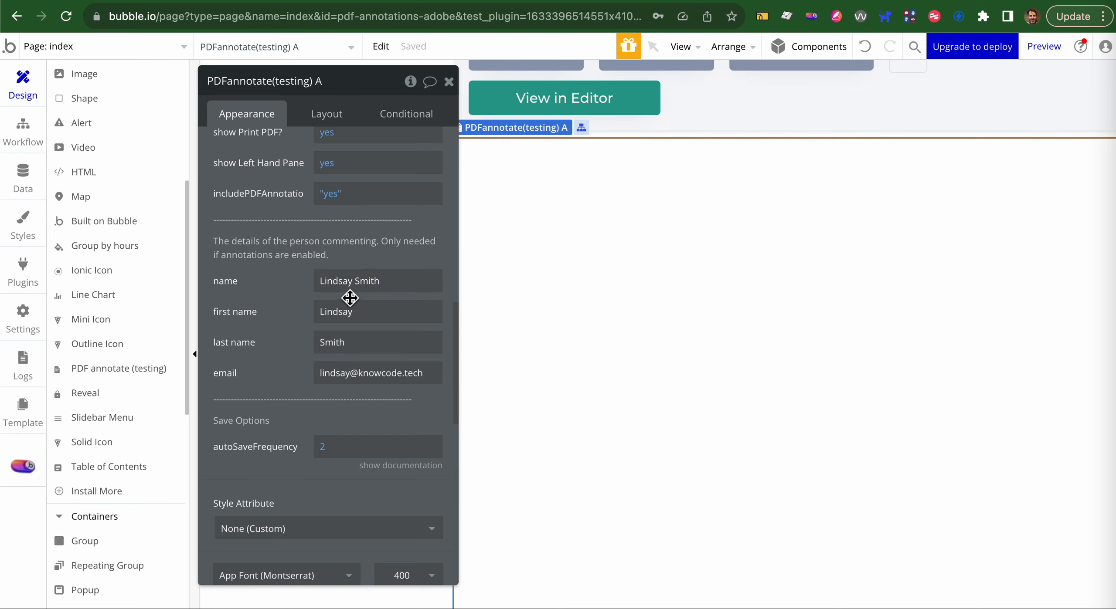
click(362, 281)
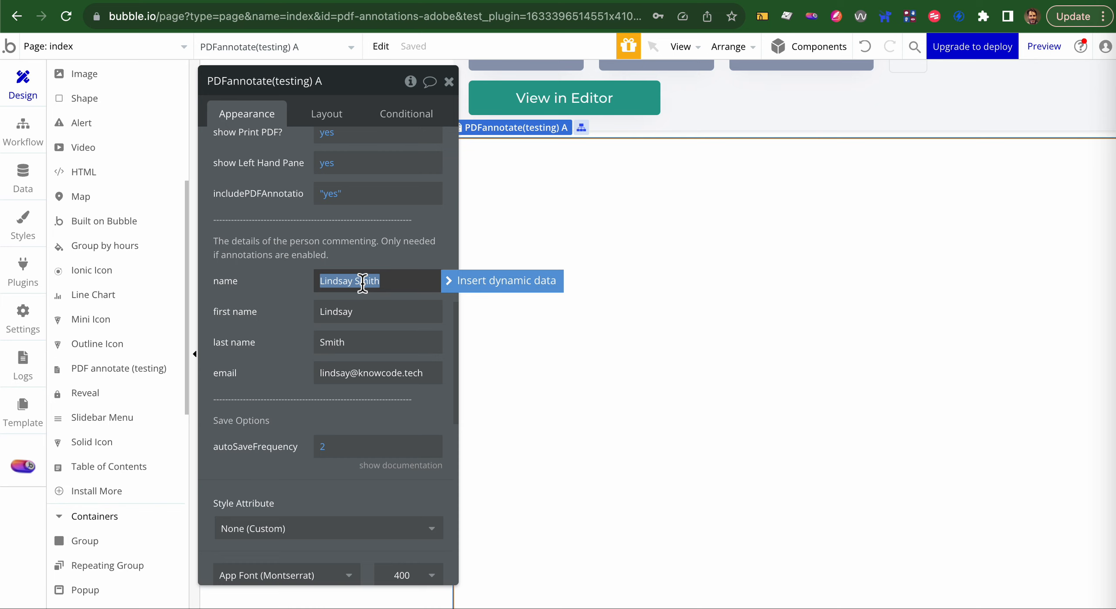
click(457, 289)
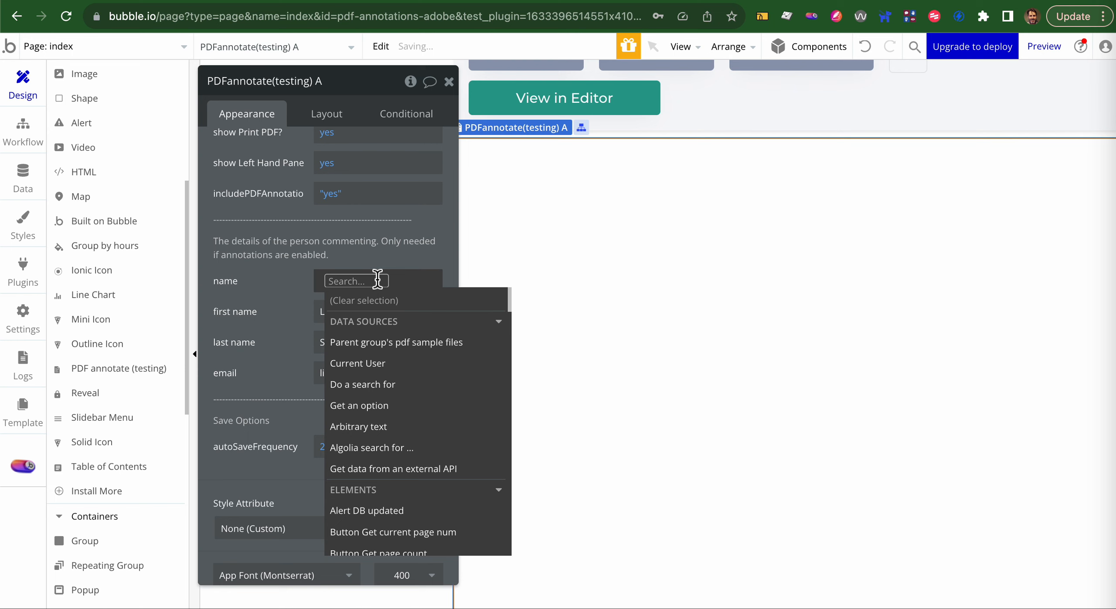
text(cur)
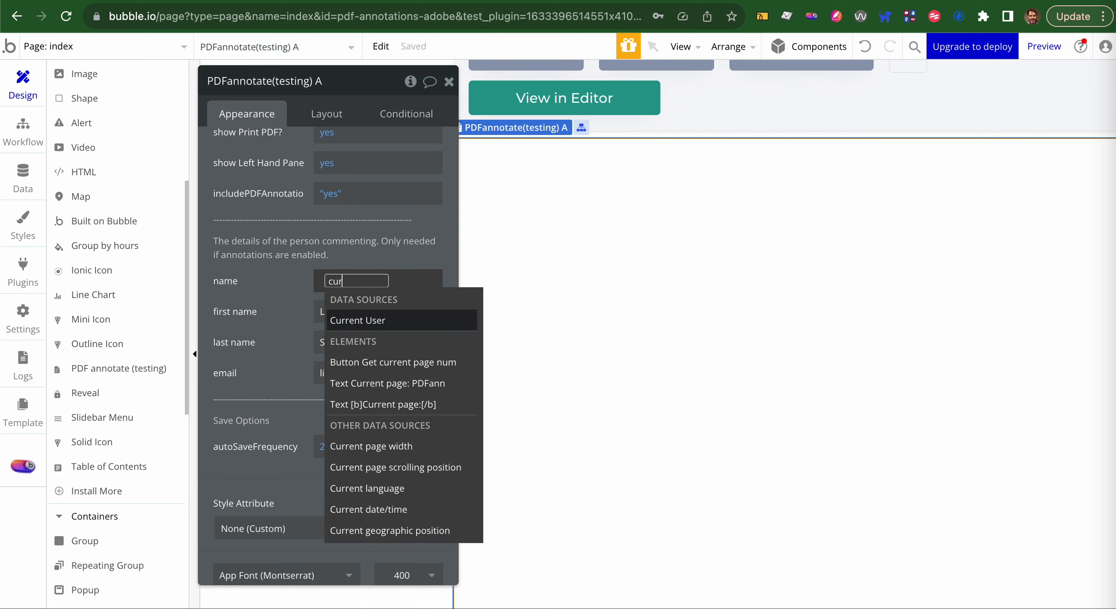
click(385, 319)
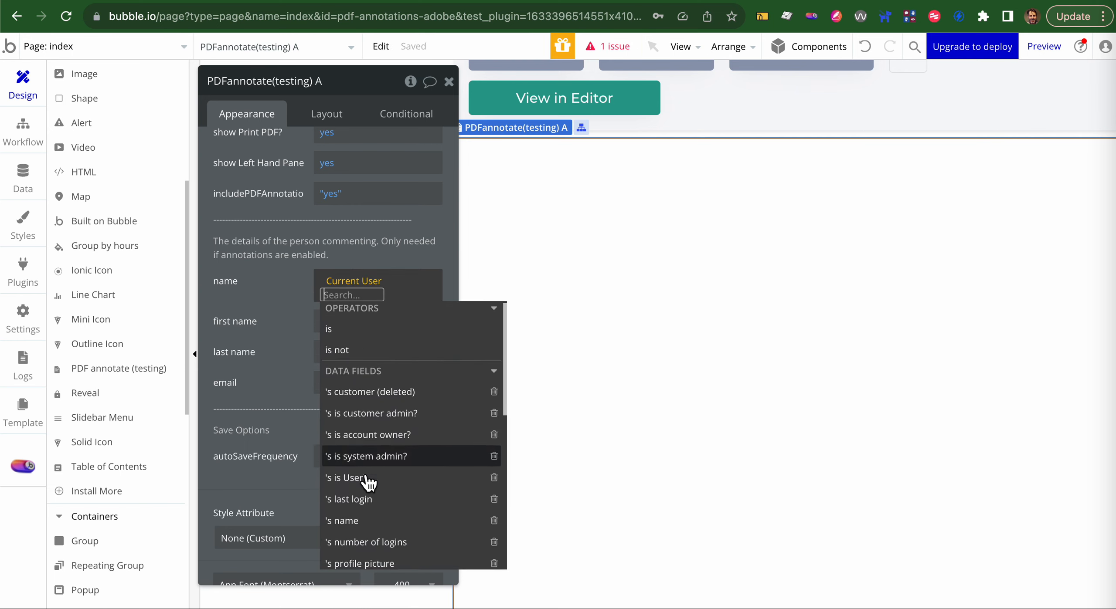
click(356, 522)
click(267, 274)
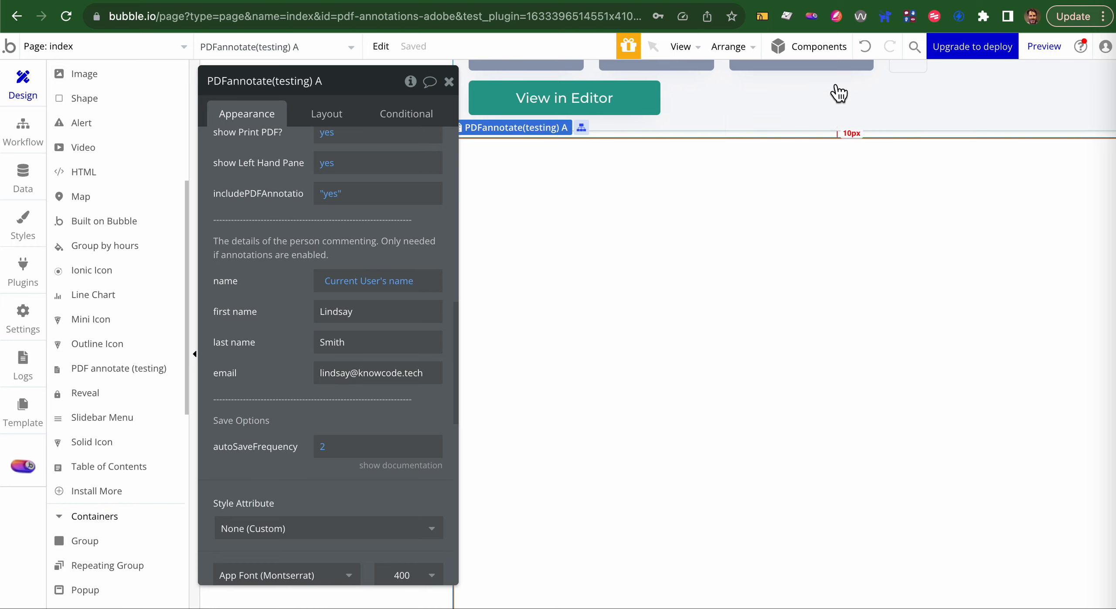
Undo the replacement of the commenter's name with a dynamic value and read the documentation for autoSaveFrequency.
click(867, 51)
click(868, 51)
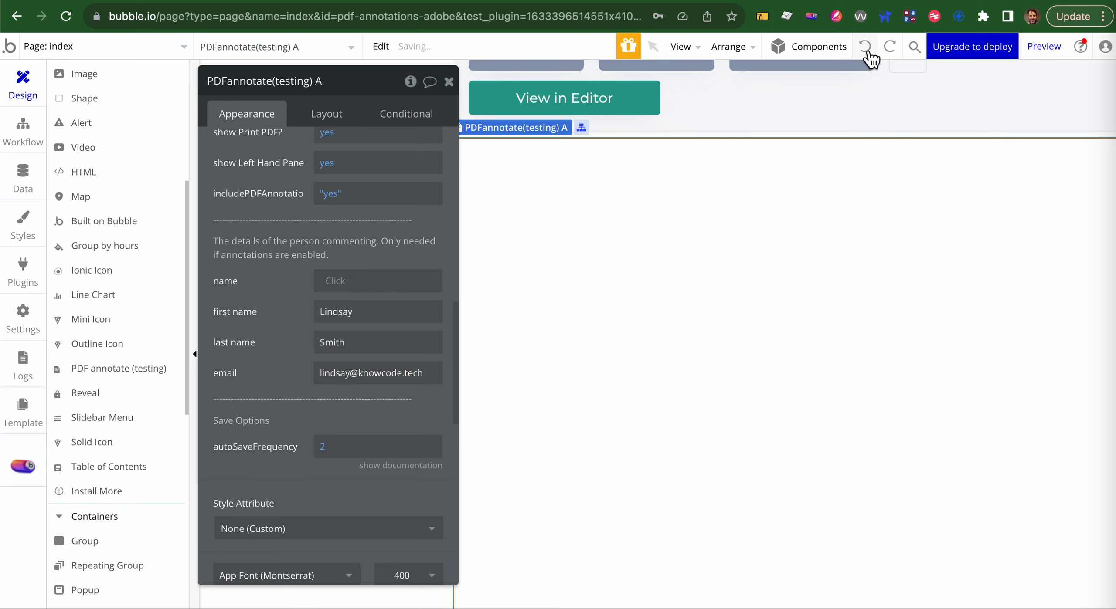
scroll(321, 409, down, 1)
scroll(321, 409, down, 1)
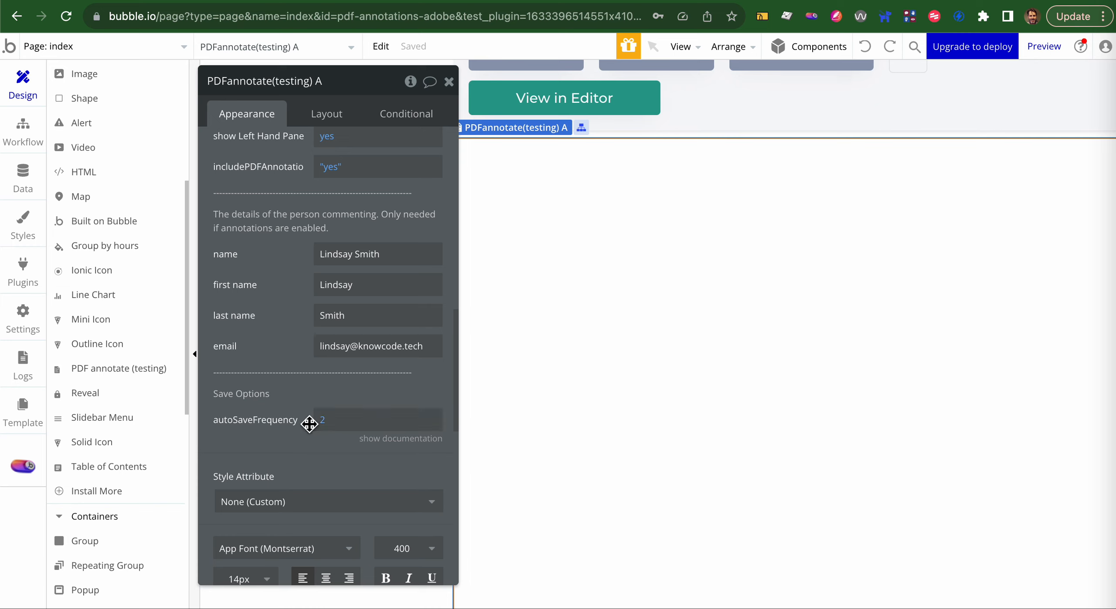
click(389, 441)
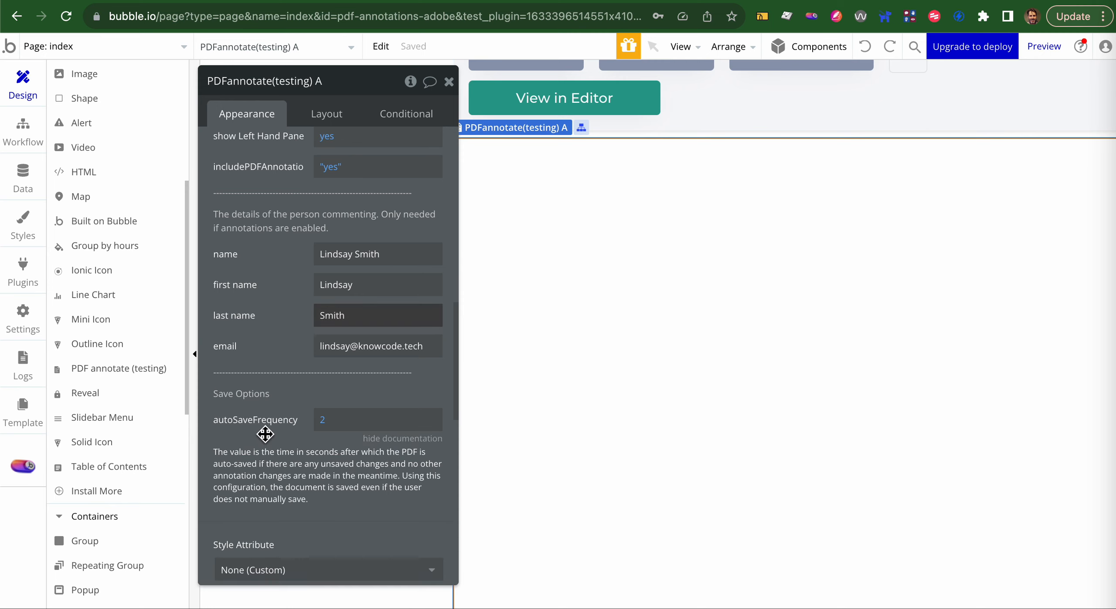
scroll(265, 434, up, 10)
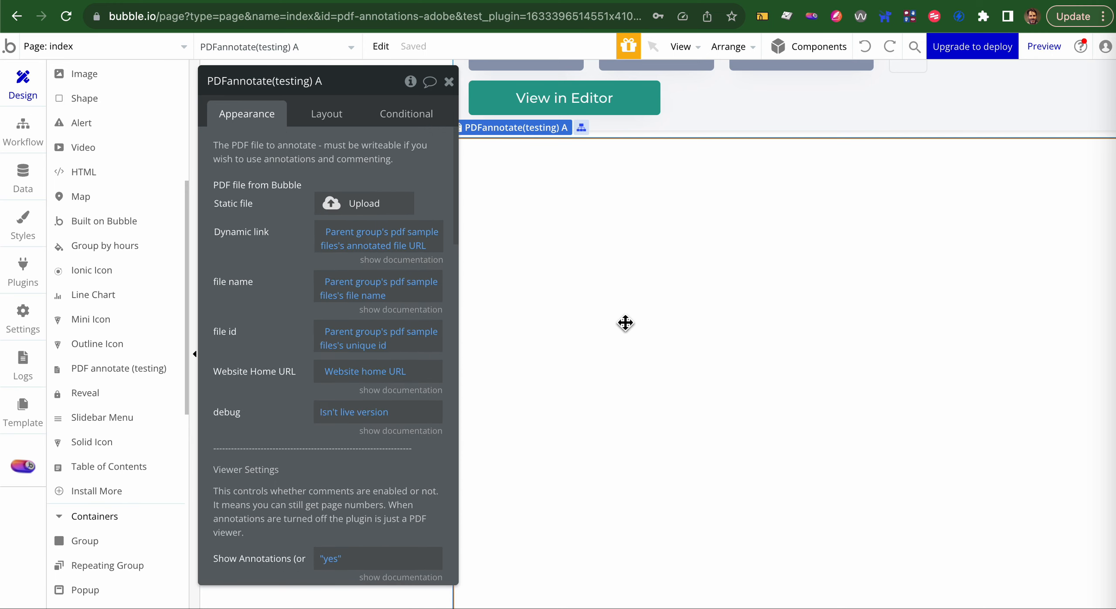
Close the PDF element's property editor and look over the index page from the plugin demo through the saving, troubleshooting and introduction sections.
click(449, 81)
scroll(654, 288, up, 8)
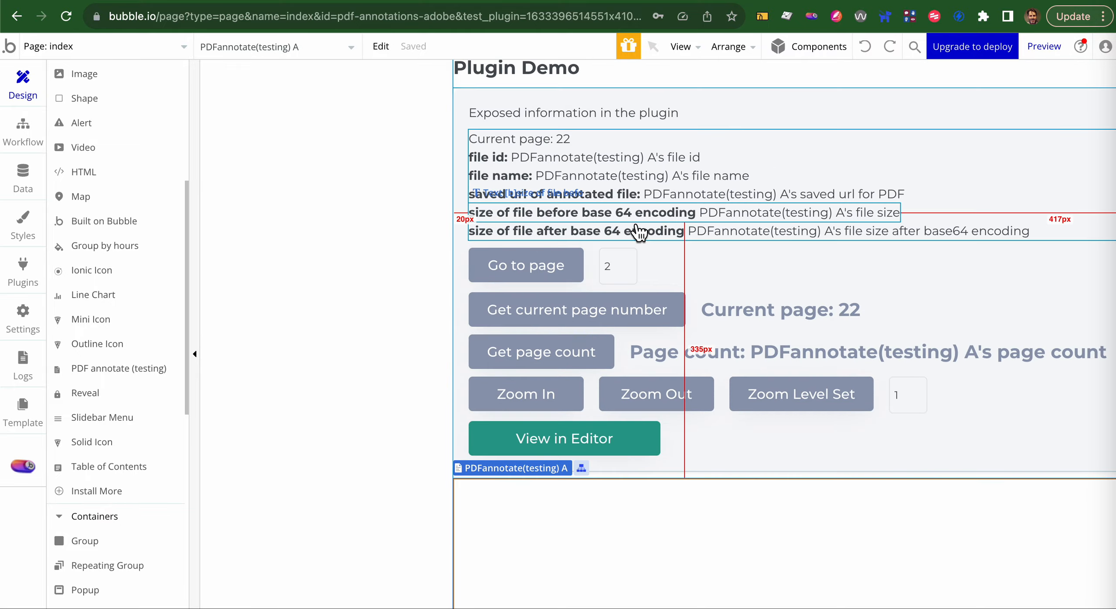
scroll(671, 368, down, 20)
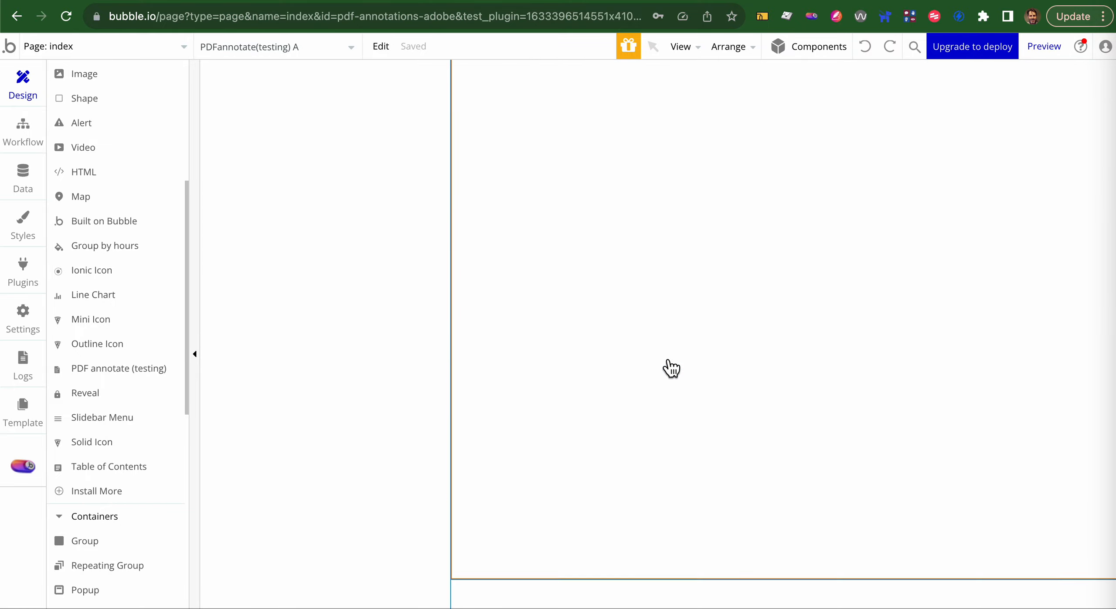
scroll(671, 368, down, 20)
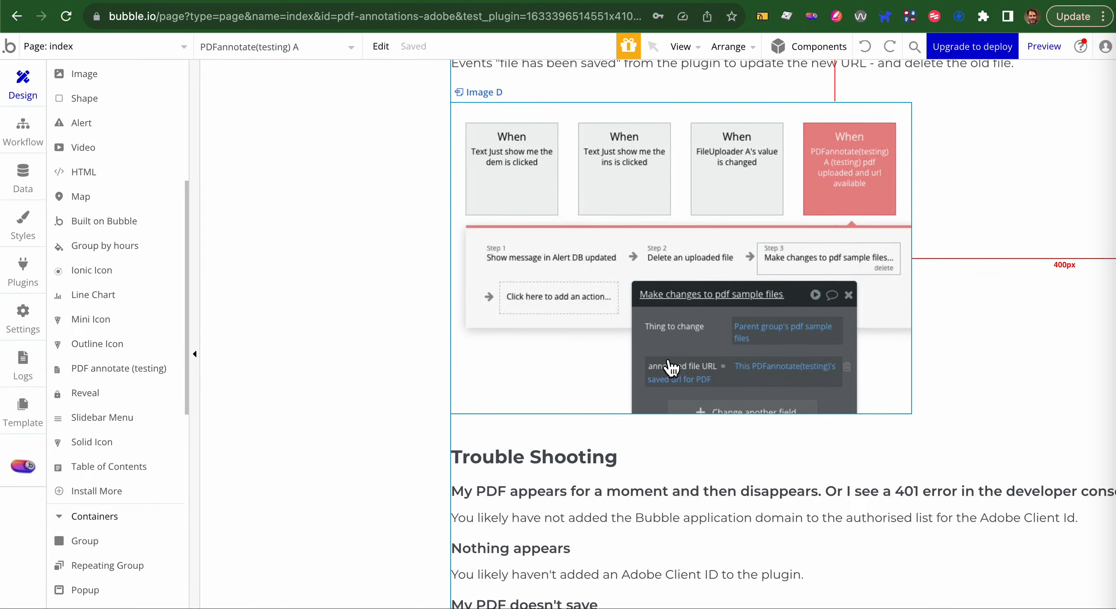
scroll(671, 368, down, 12)
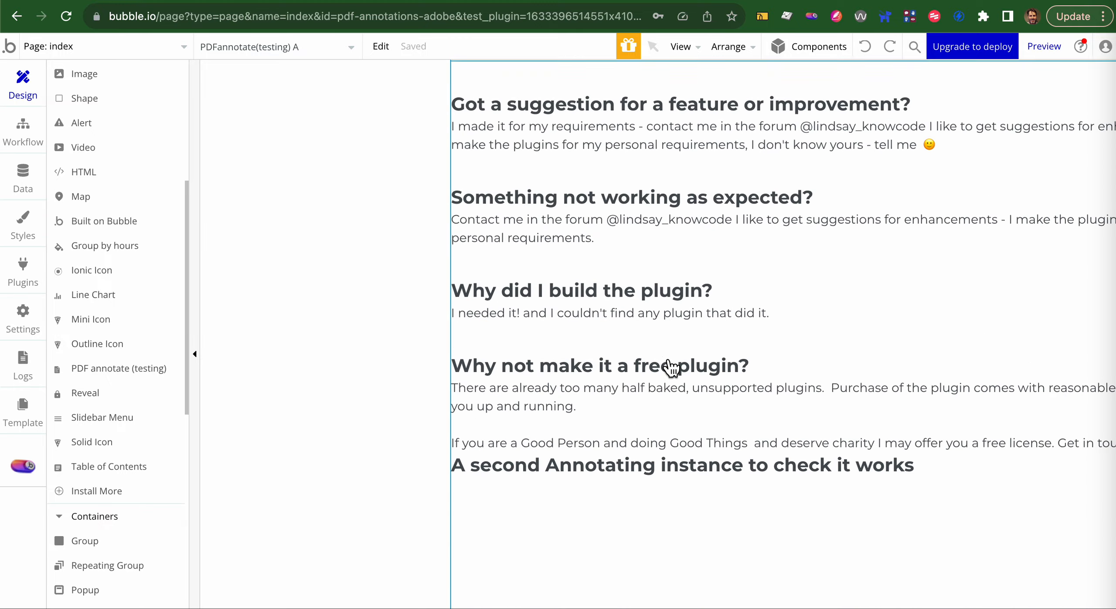
scroll(668, 368, up, 20)
scroll(668, 360, up, 10)
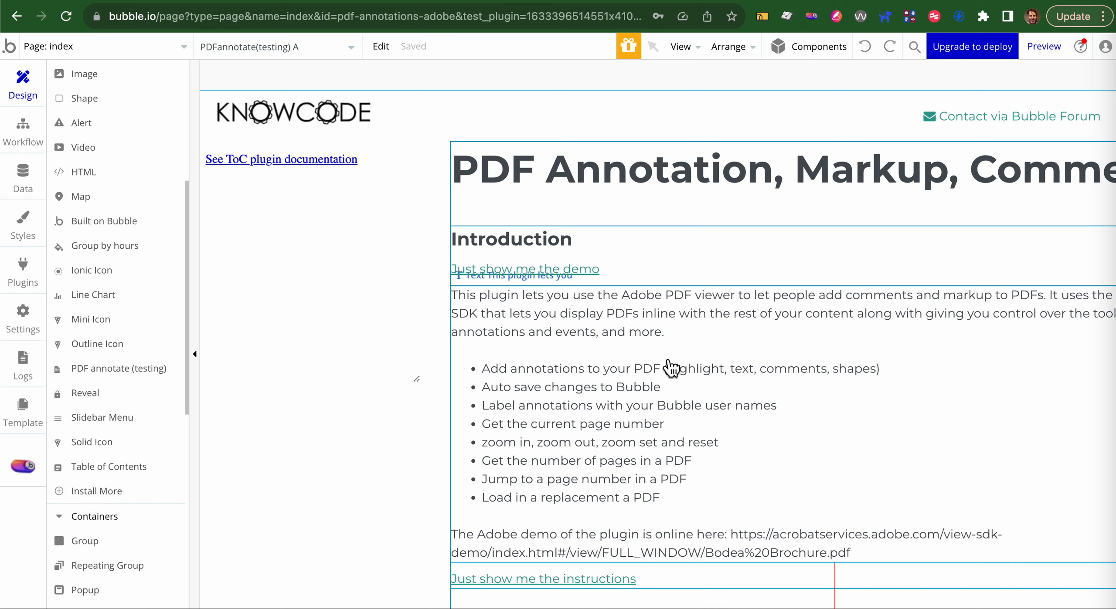
Open the page's workflows and review the actions behind the Zoom Level Set, Zoom Out and Zoom In buttons.
mouse_move(87, 275)
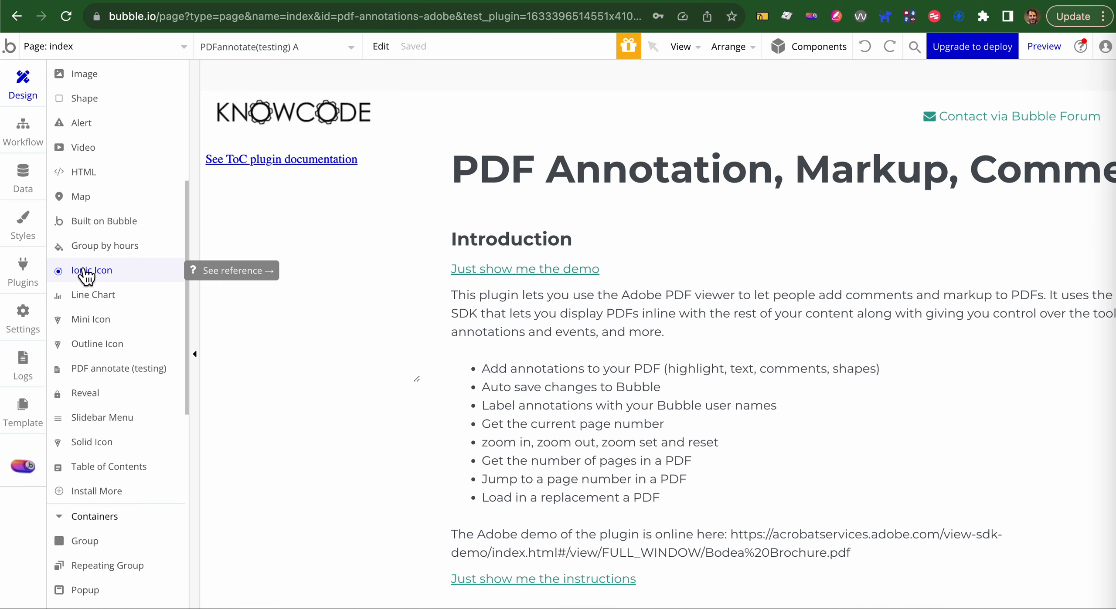
click(17, 141)
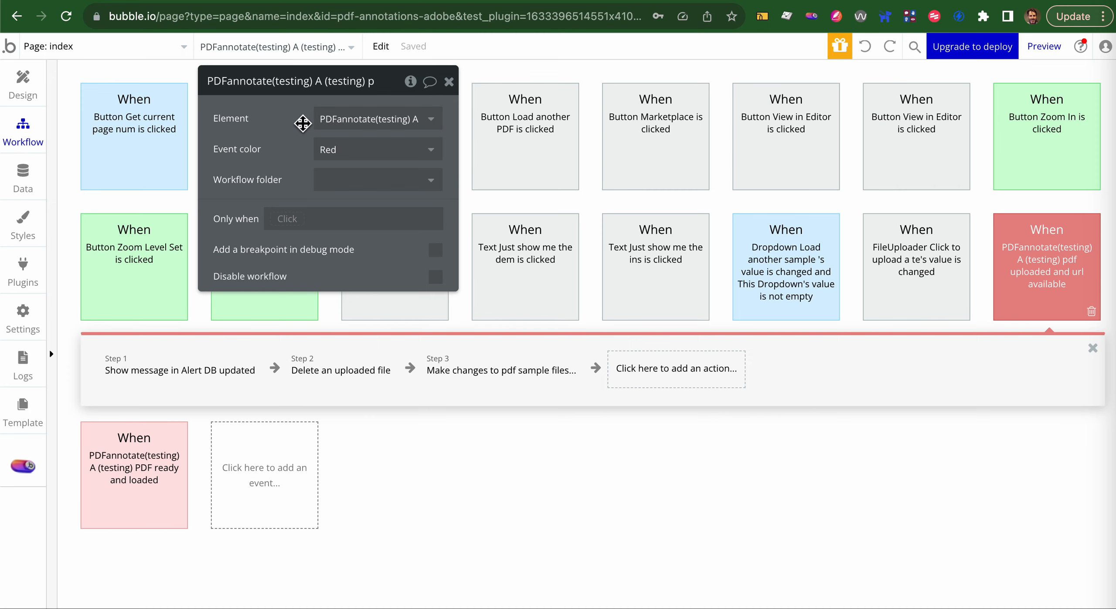
drag(306, 96, 546, 351)
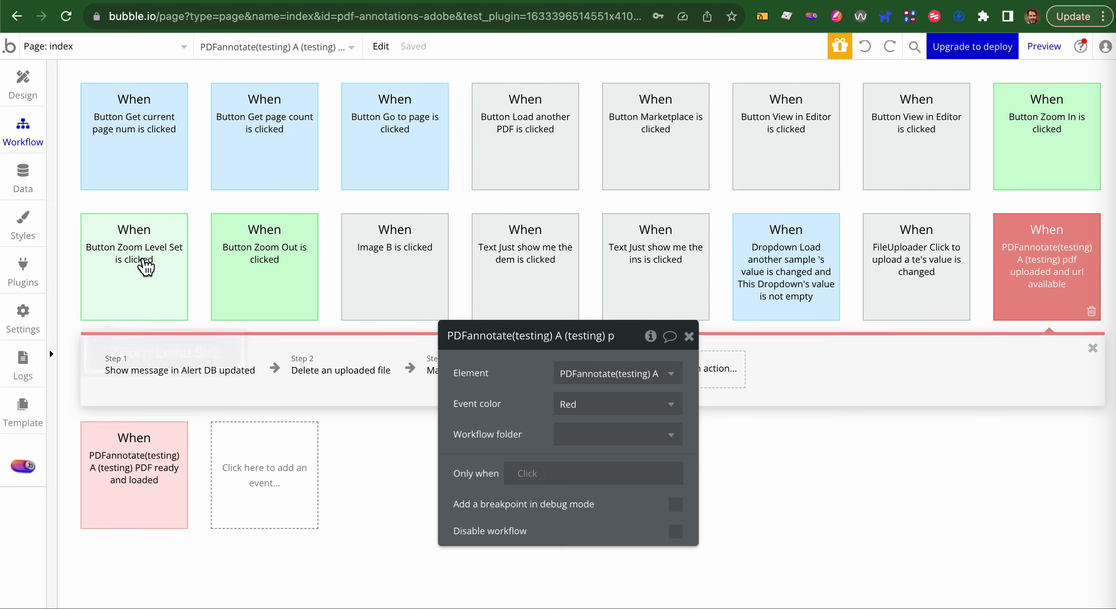
click(144, 265)
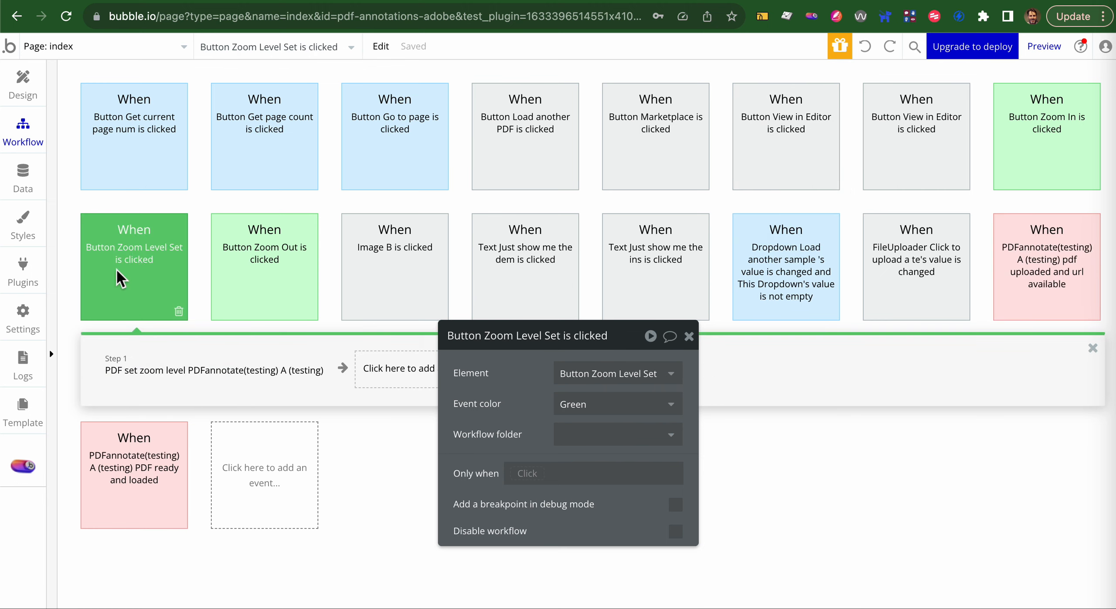
mouse_move(153, 387)
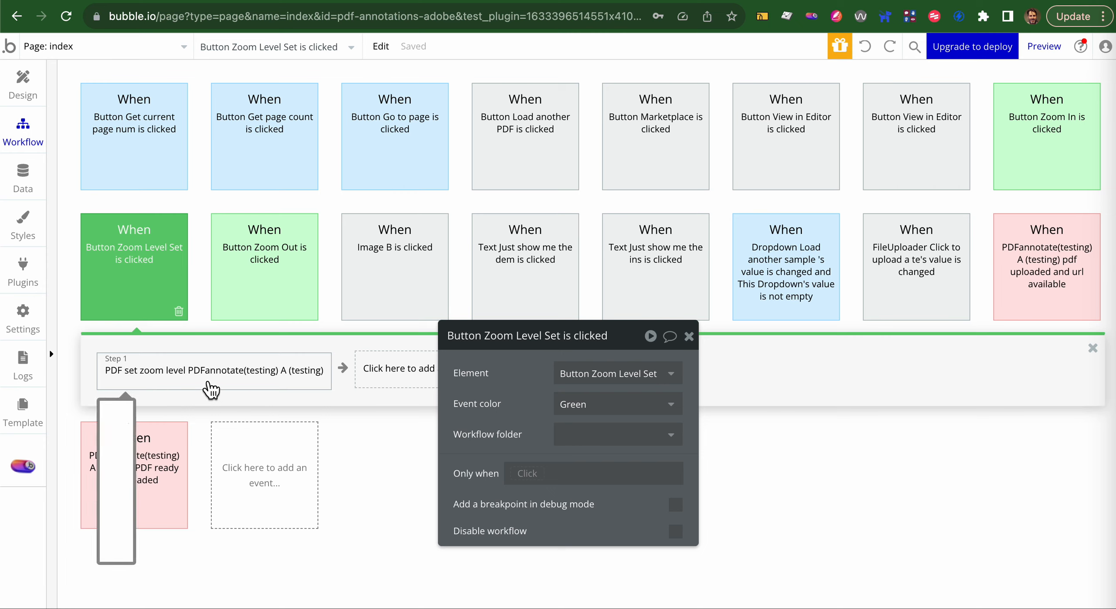
click(279, 285)
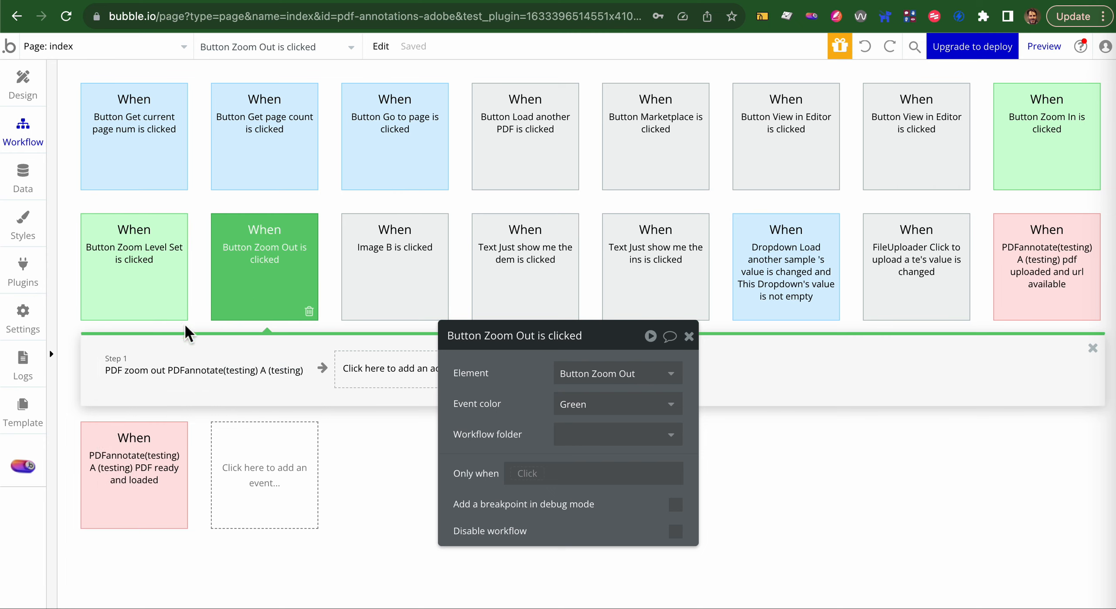
click(1057, 129)
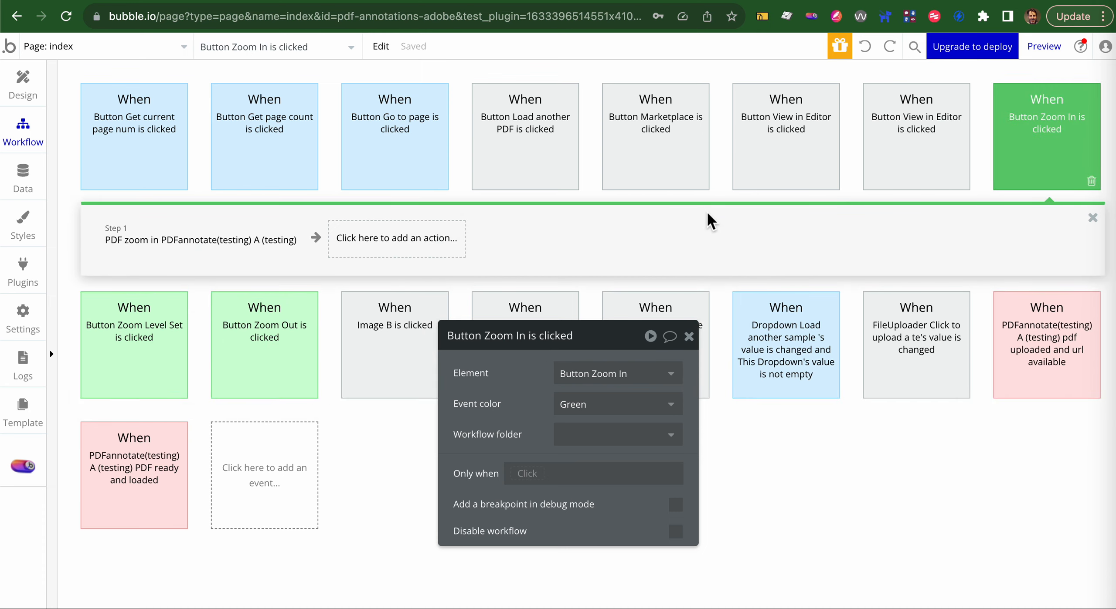
Review the workflow actions run by the Go to page, Get page count and Get current page number buttons.
click(409, 170)
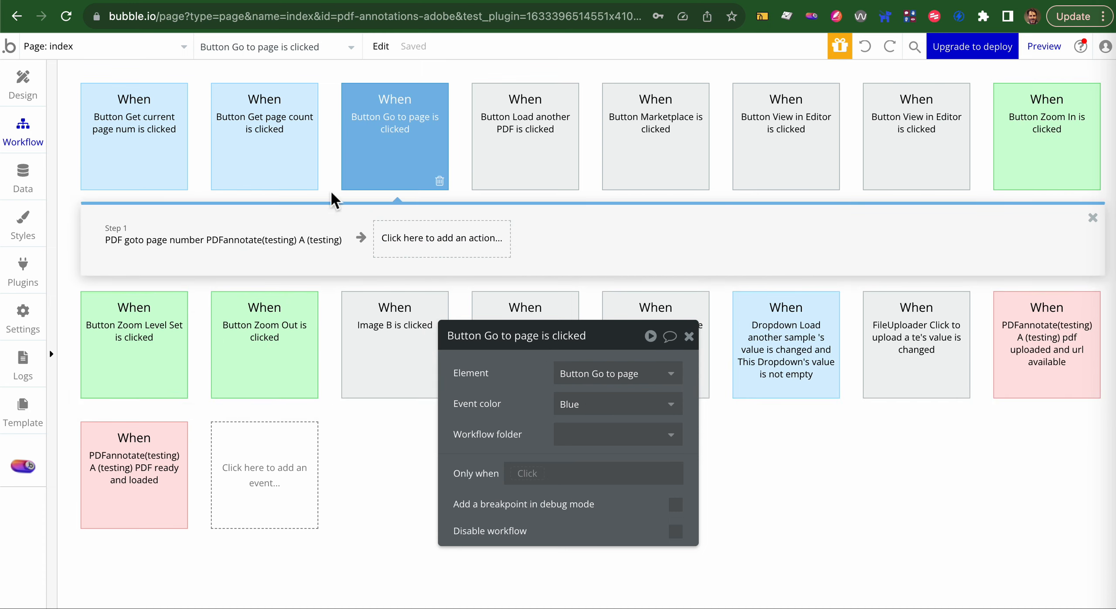
click(270, 161)
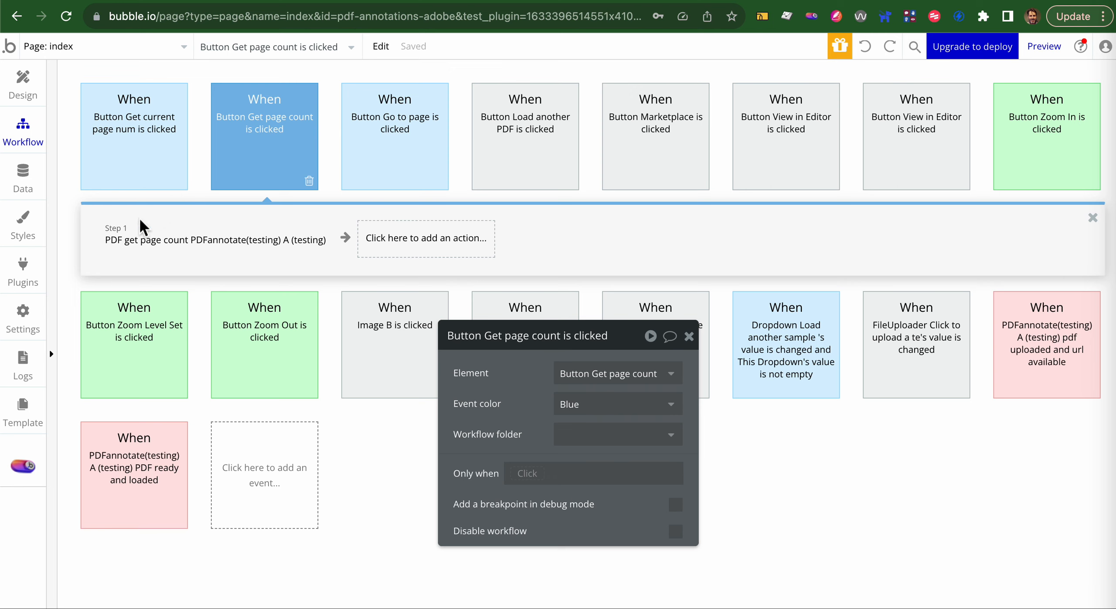
click(229, 252)
click(146, 150)
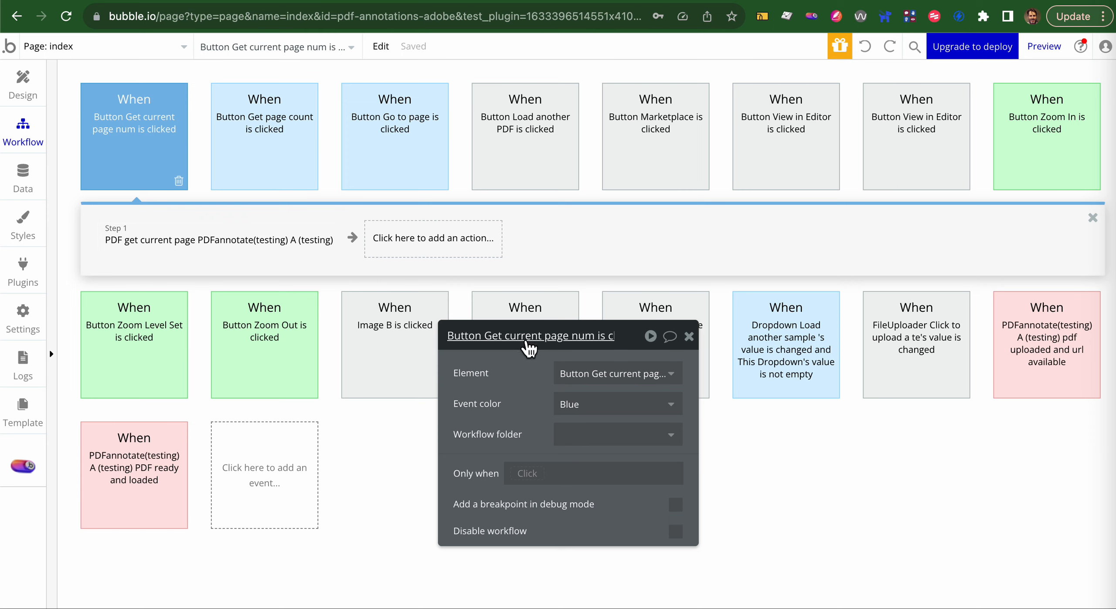
Move the property editor clear of the lower workflows and inspect the sample-file dropdown and file uploader change events.
drag(528, 345, 436, 103)
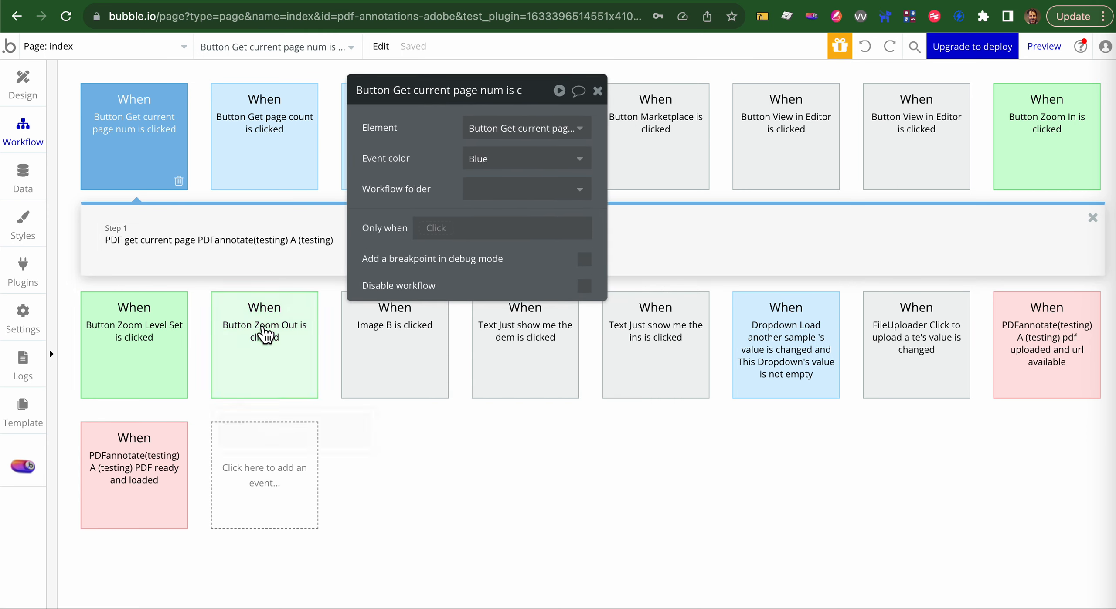
mouse_move(786, 366)
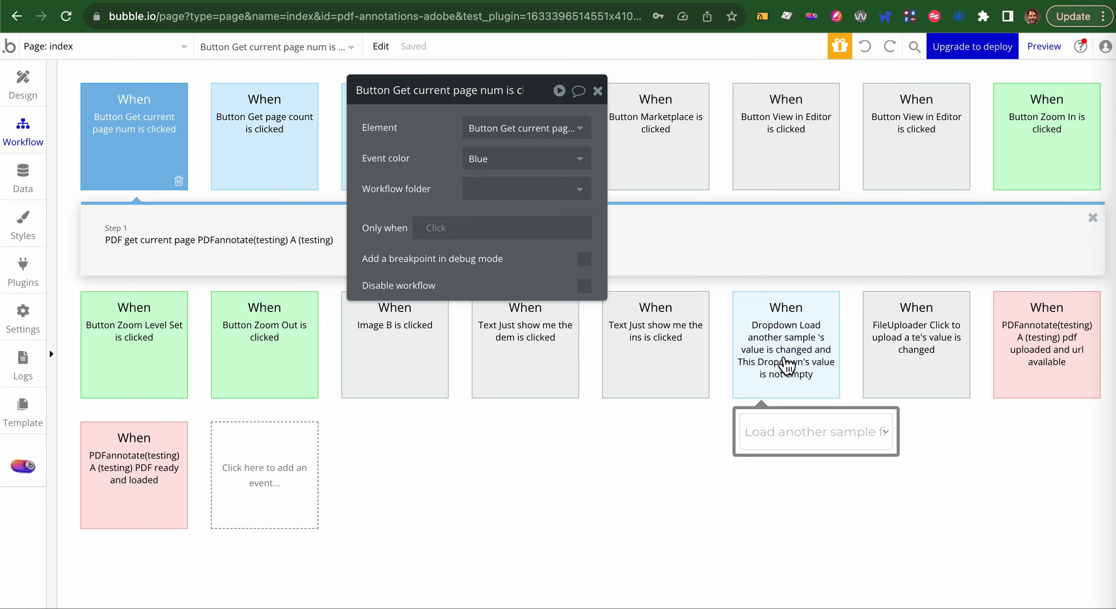
click(781, 364)
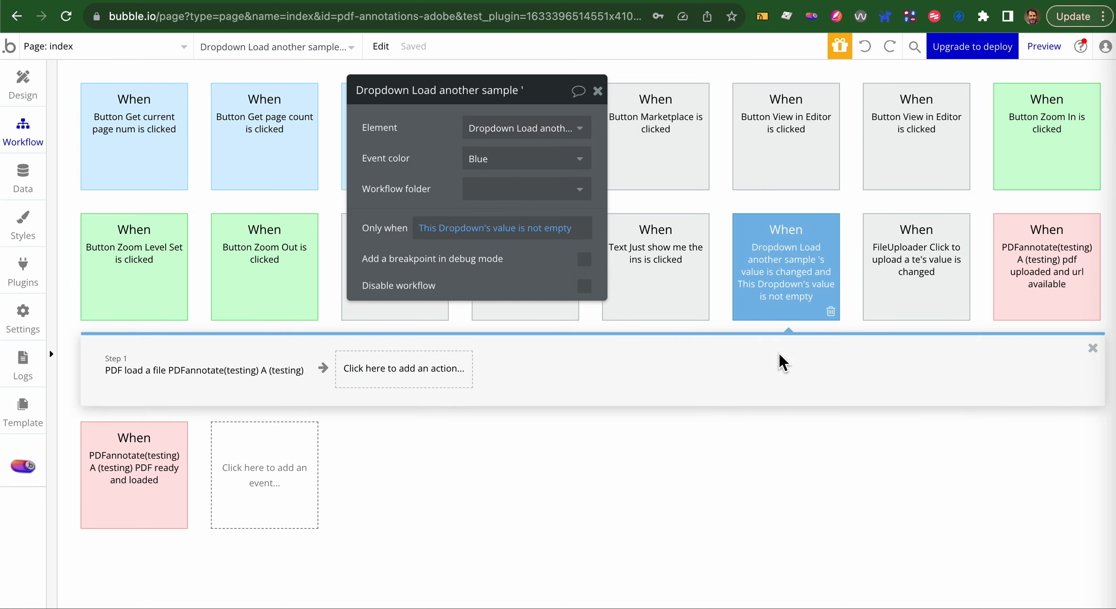
click(899, 279)
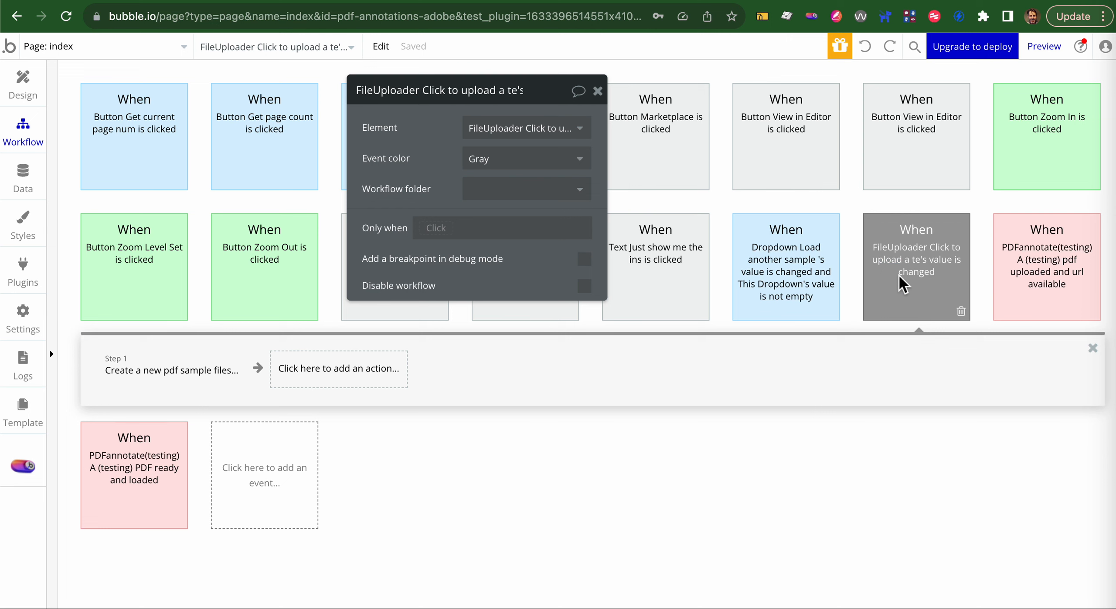
Examine the alert, file deletion and pdf sample files update actions in the "pdf uploaded and url available" workflow.
click(998, 283)
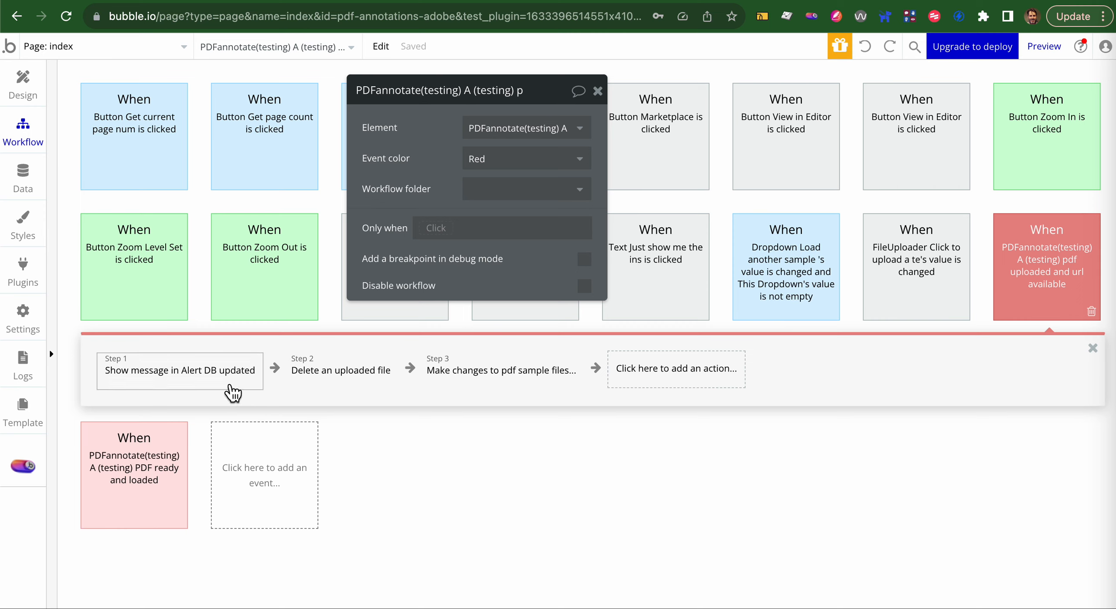
click(198, 374)
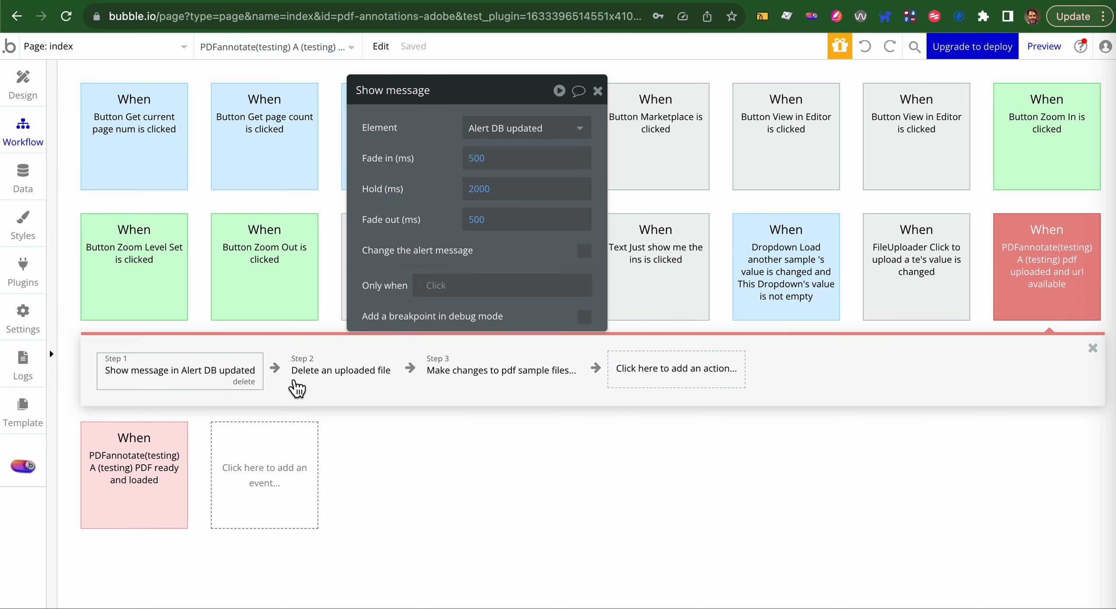
click(296, 384)
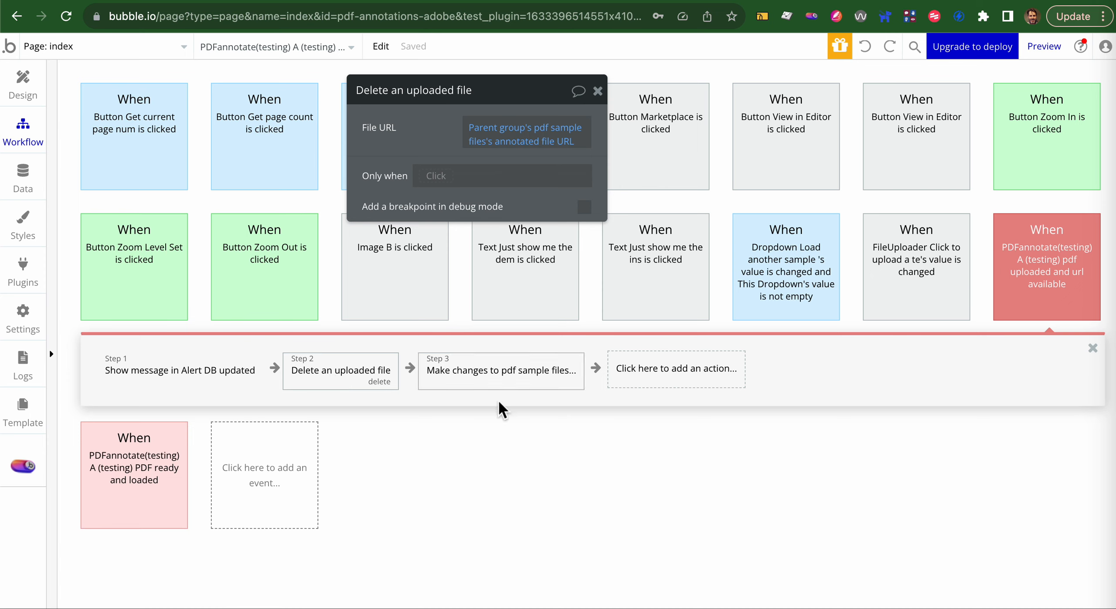
click(505, 384)
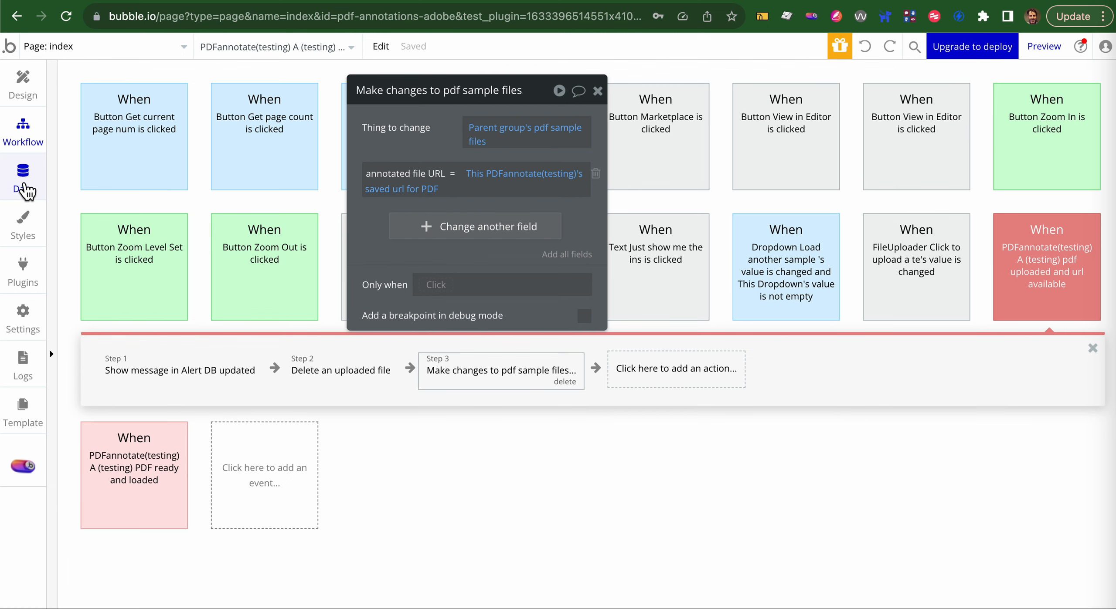
Examine the annotated file URL and original file fields of the Pdf Sample Files data type.
click(24, 183)
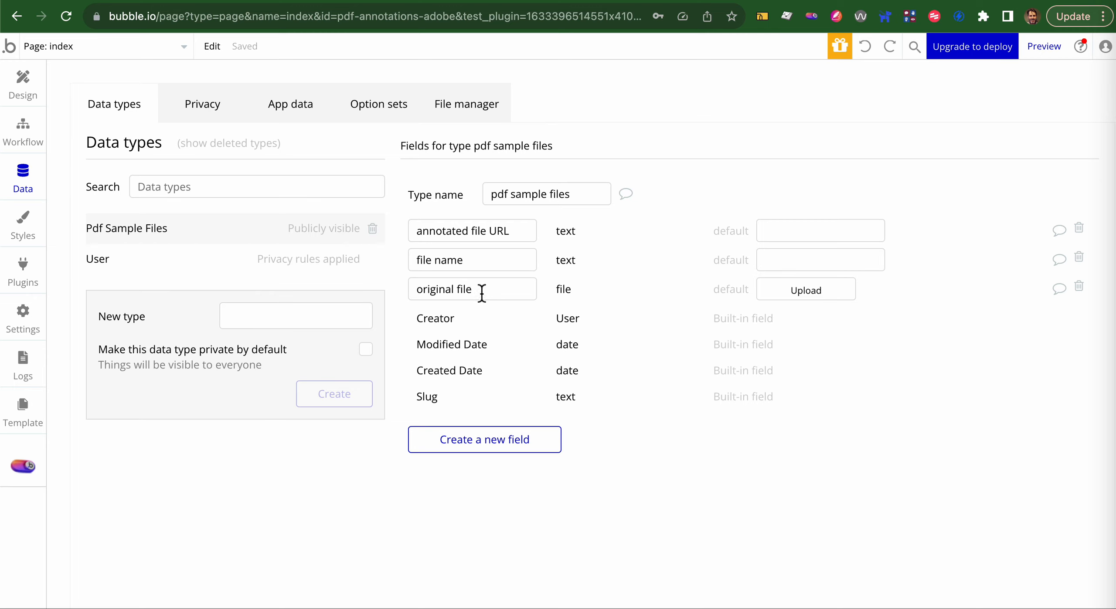
triple_click(500, 288)
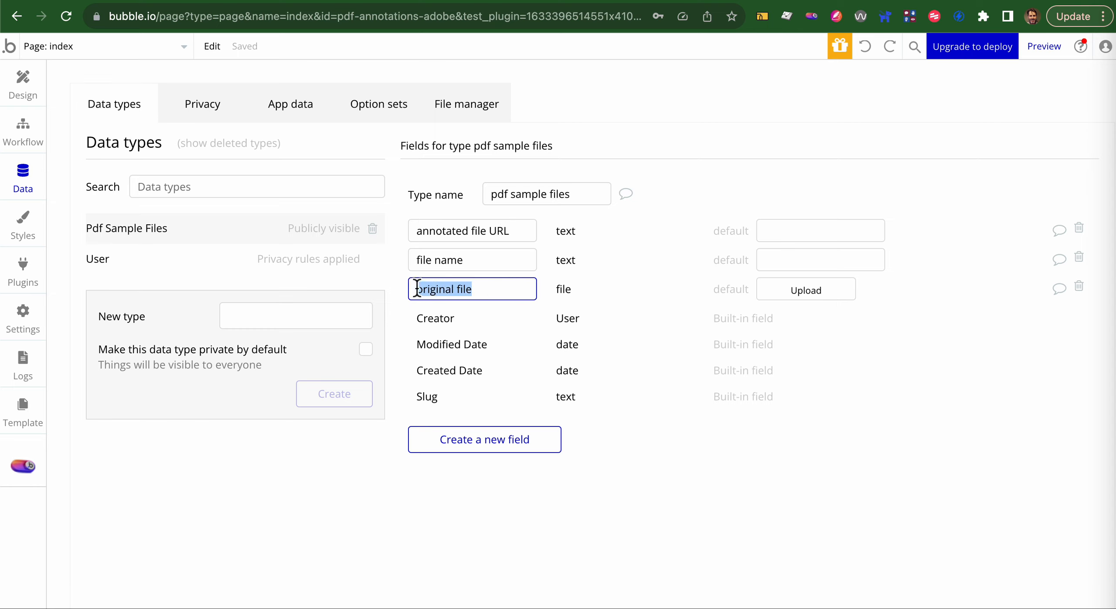
mouse_move(517, 238)
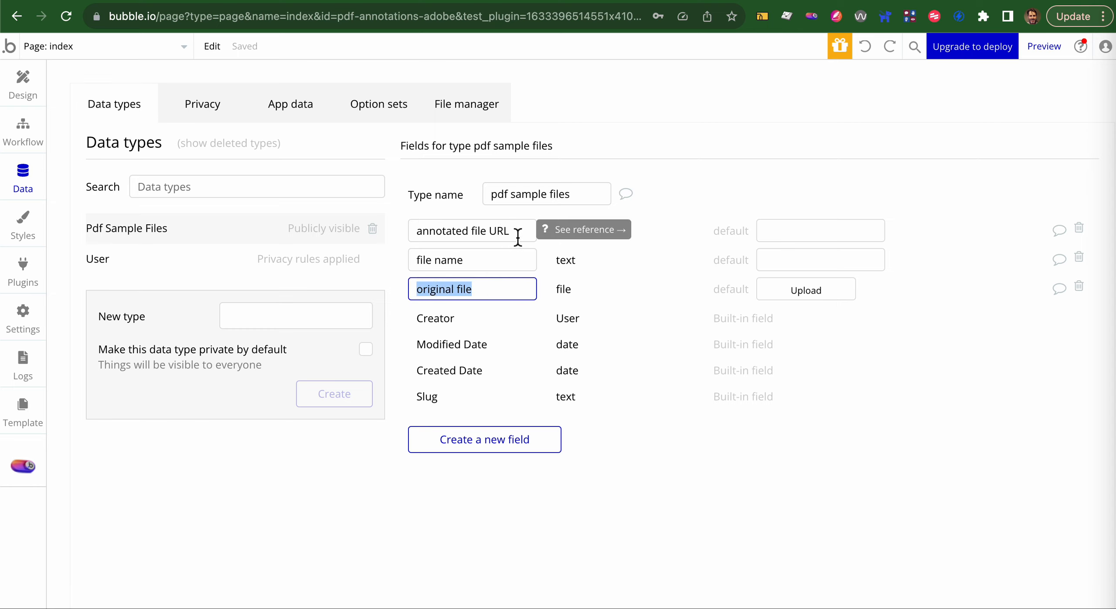
drag(517, 238, 413, 237)
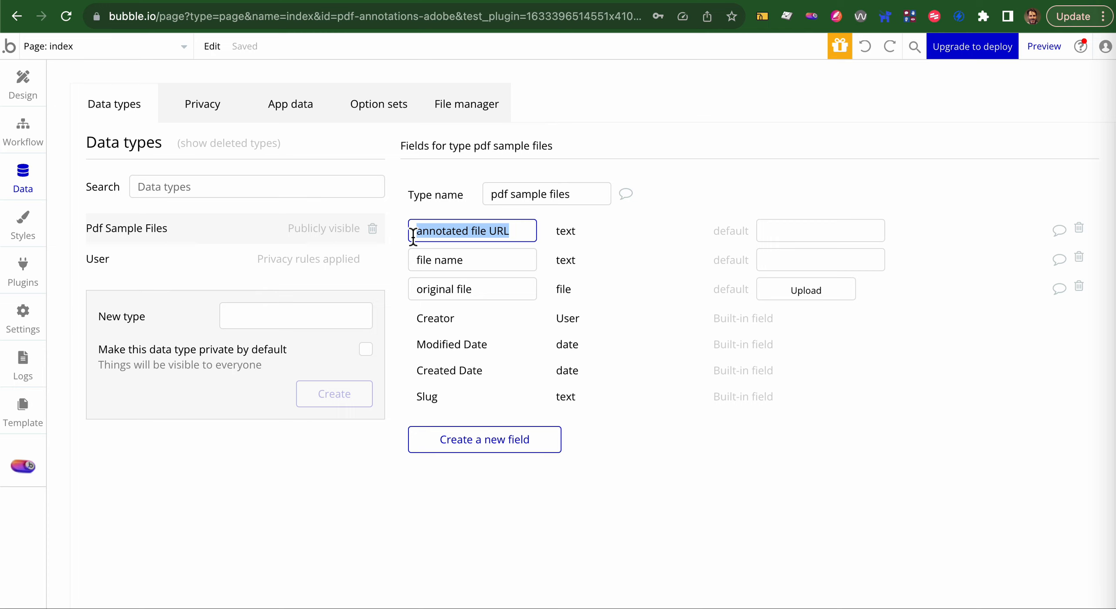
drag(475, 292, 411, 290)
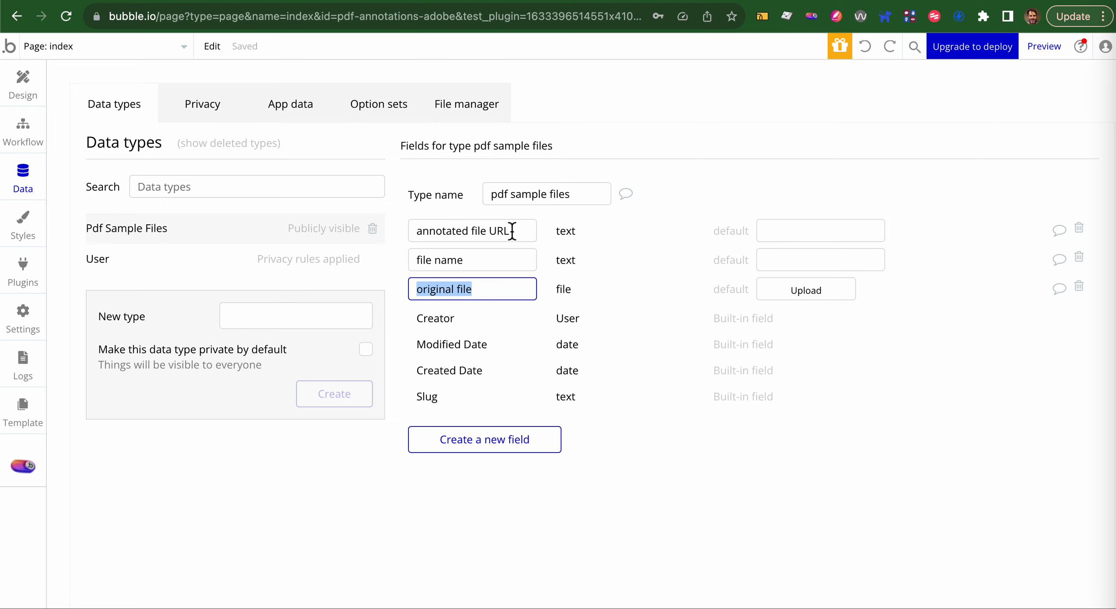
drag(510, 229, 394, 236)
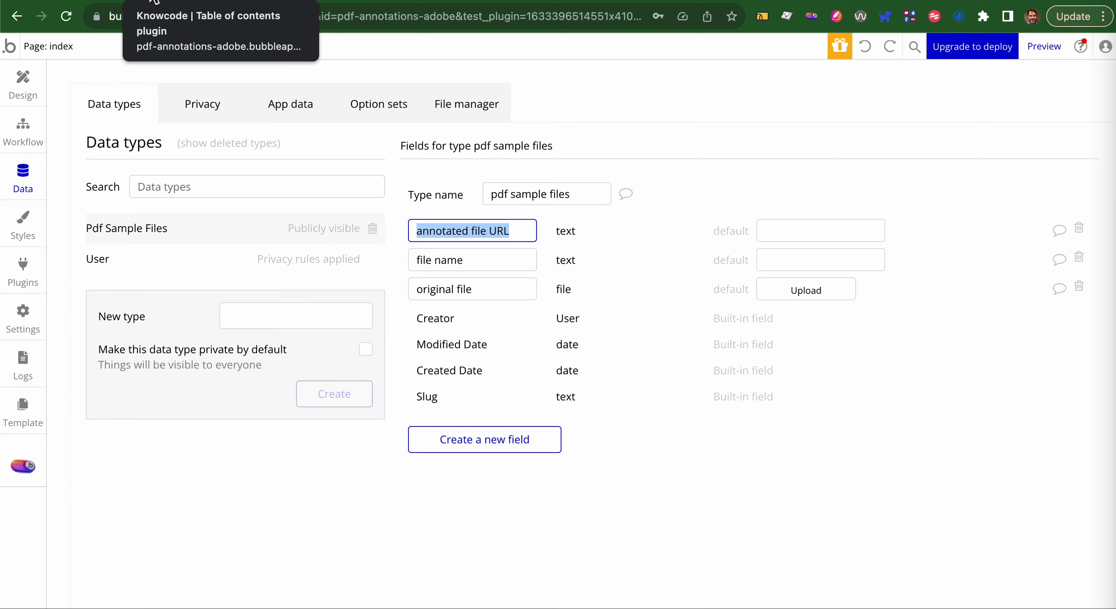
Switch to the running plugin demo page and view the annotated PDF with its comments.
click(155, 43)
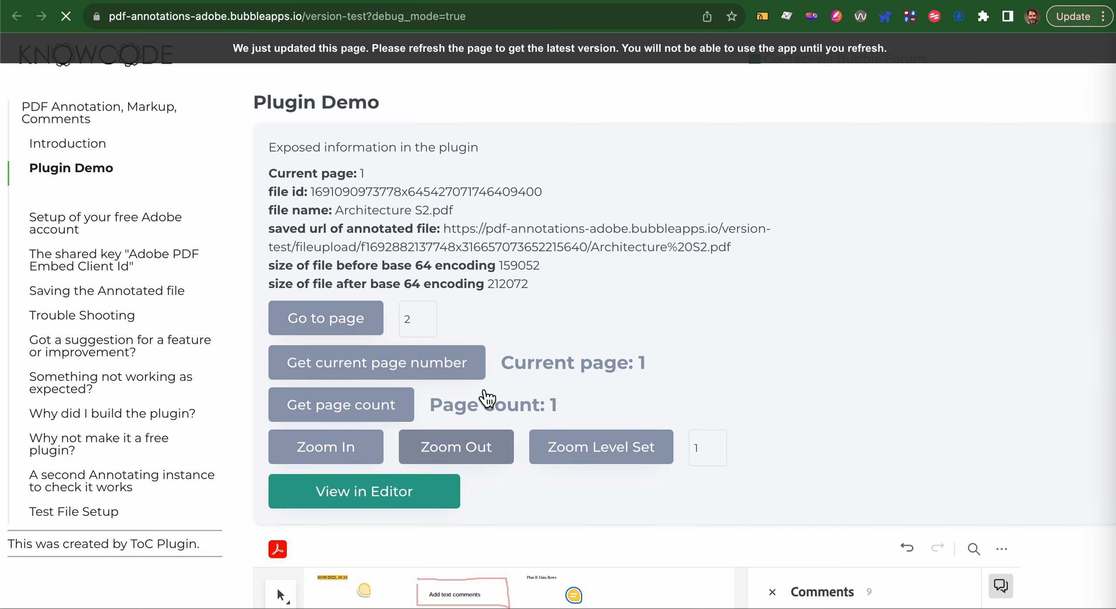
scroll(567, 388, down, 5)
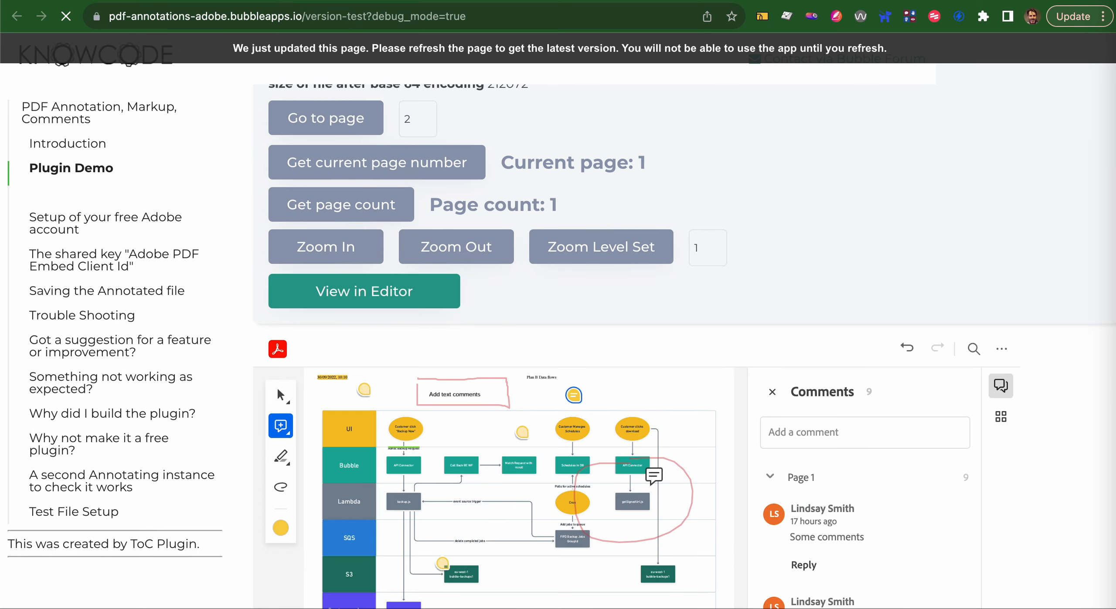
Switch from the demo page back to the Bubble editor and locate the Adobe PDF Embed Client Id setting of the installed Adobe PDF commenting plugin.
scroll(662, 476, down, 4)
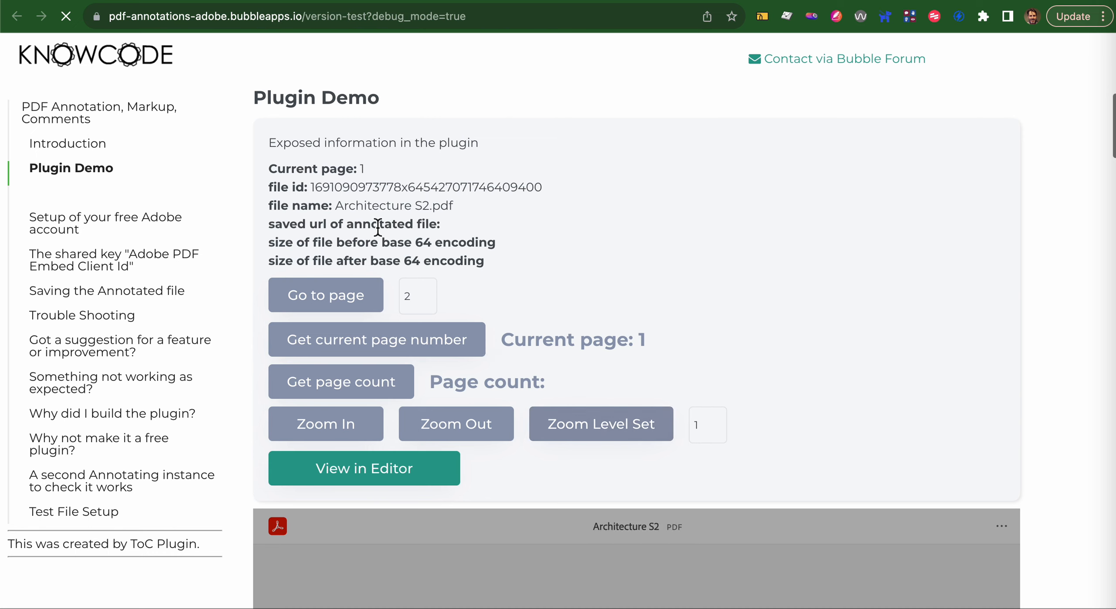
click(122, 5)
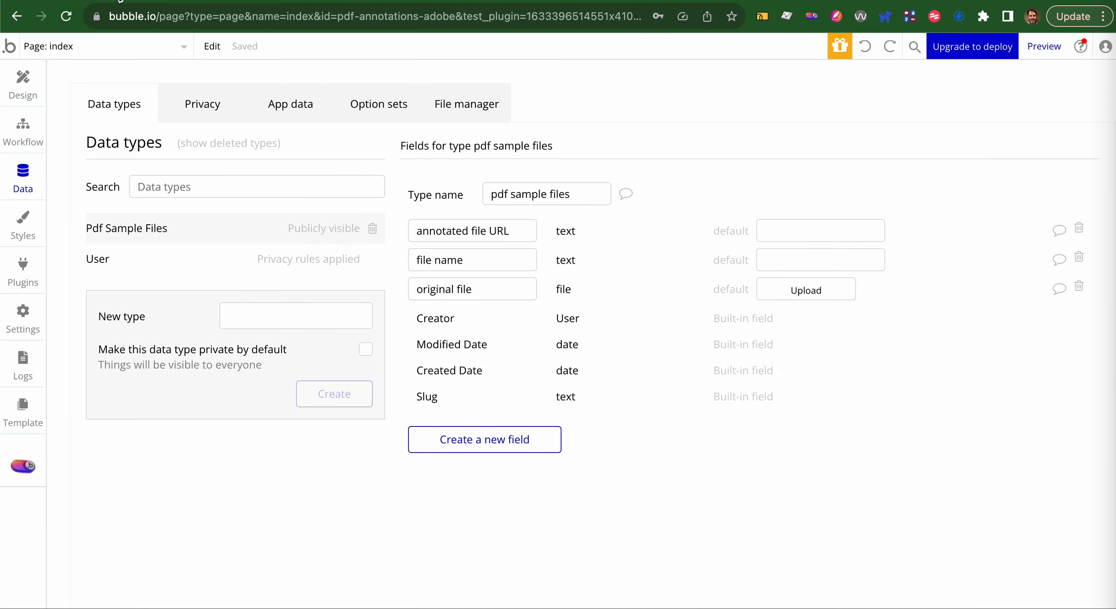
click(22, 271)
scroll(497, 377, down, 5)
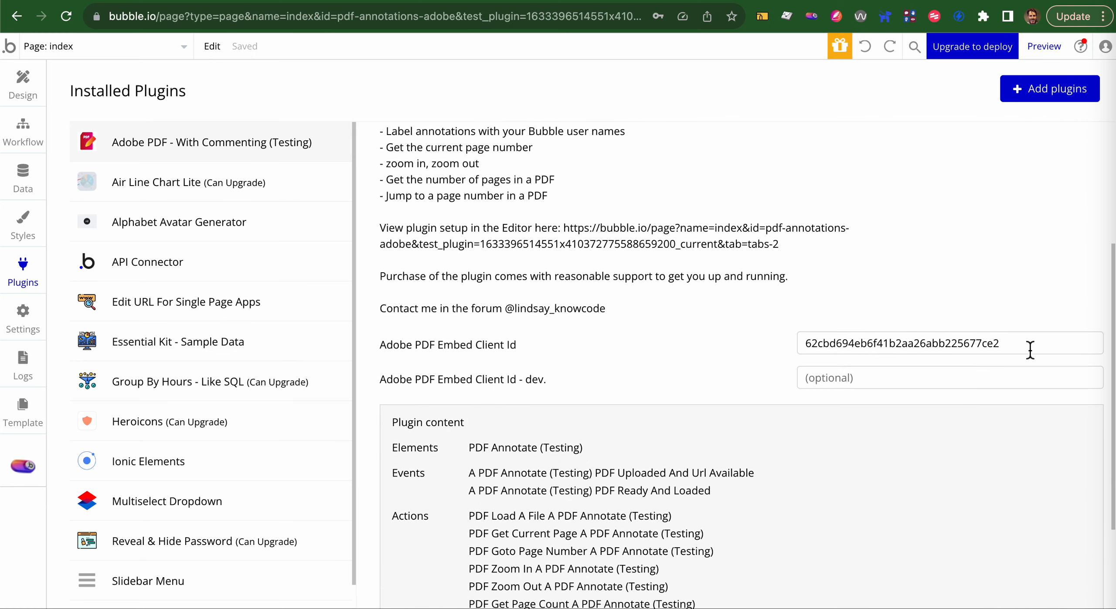
drag(1028, 348, 818, 347)
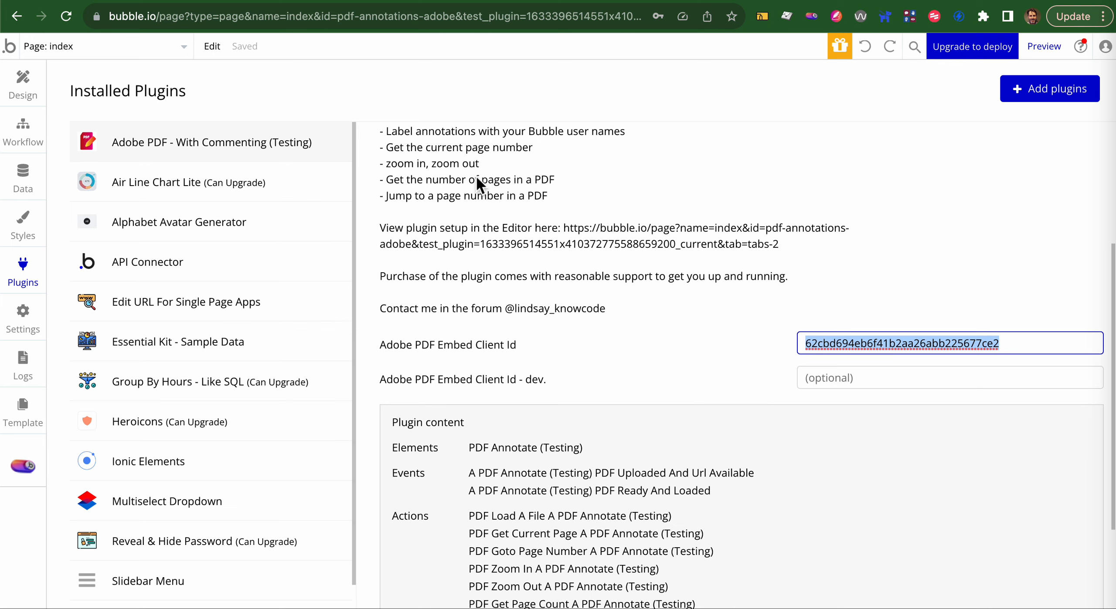
Review the elements, events and actions that the Adobe PDF commenting plugin provides, along with its description.
scroll(494, 313, down, 2)
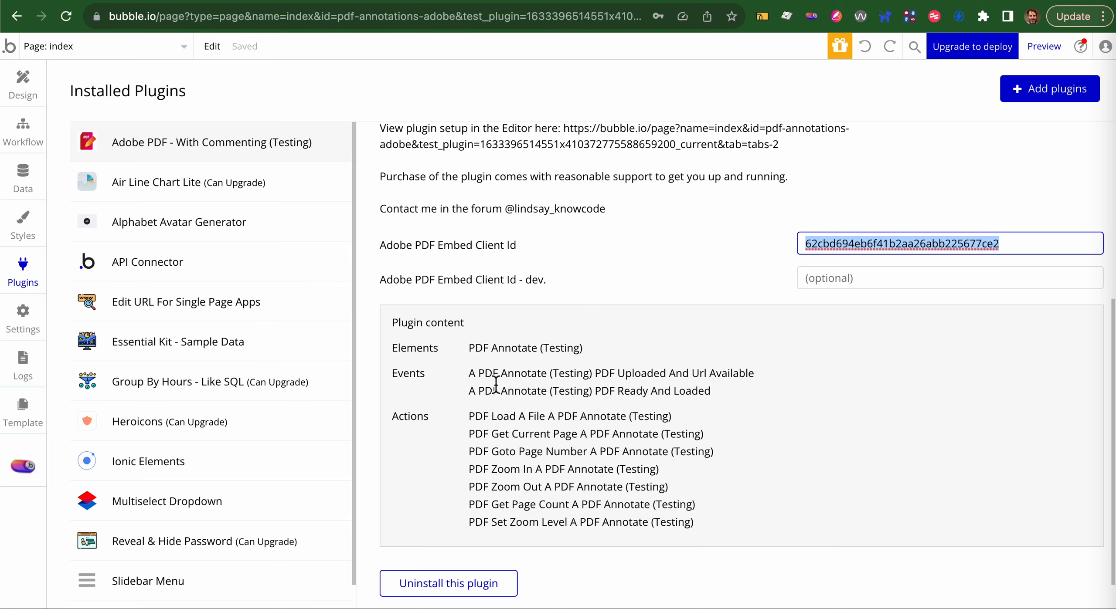
scroll(519, 455, down, 2)
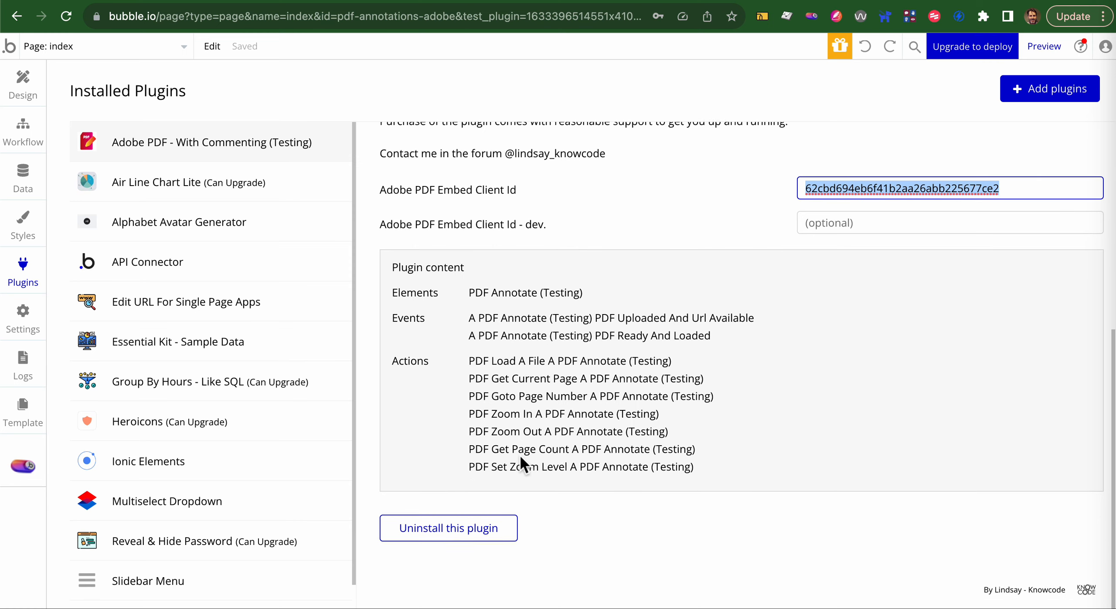
scroll(505, 391, up, 10)
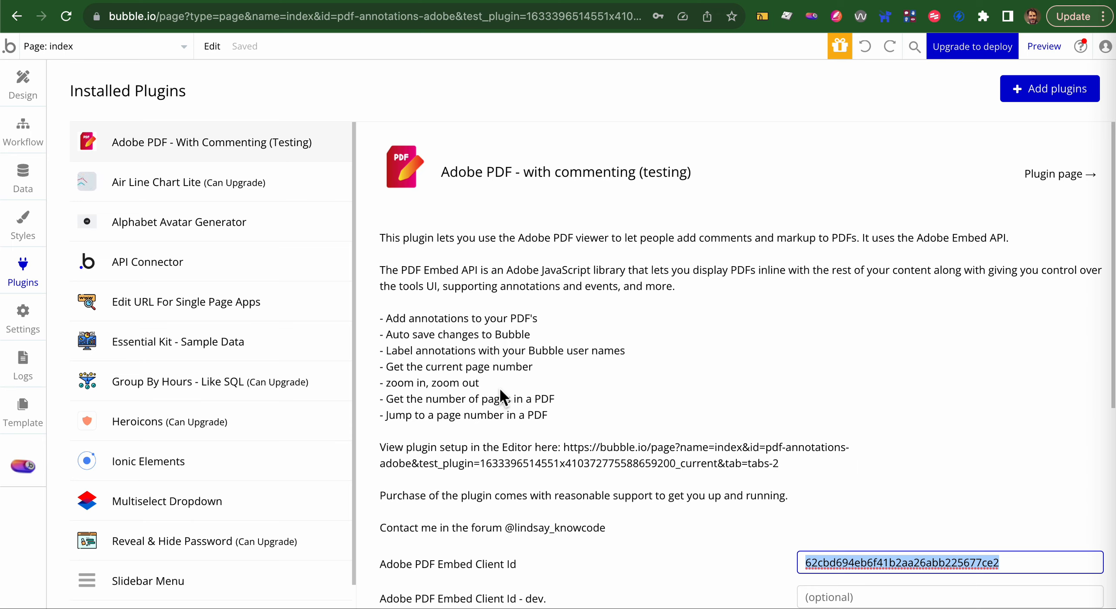